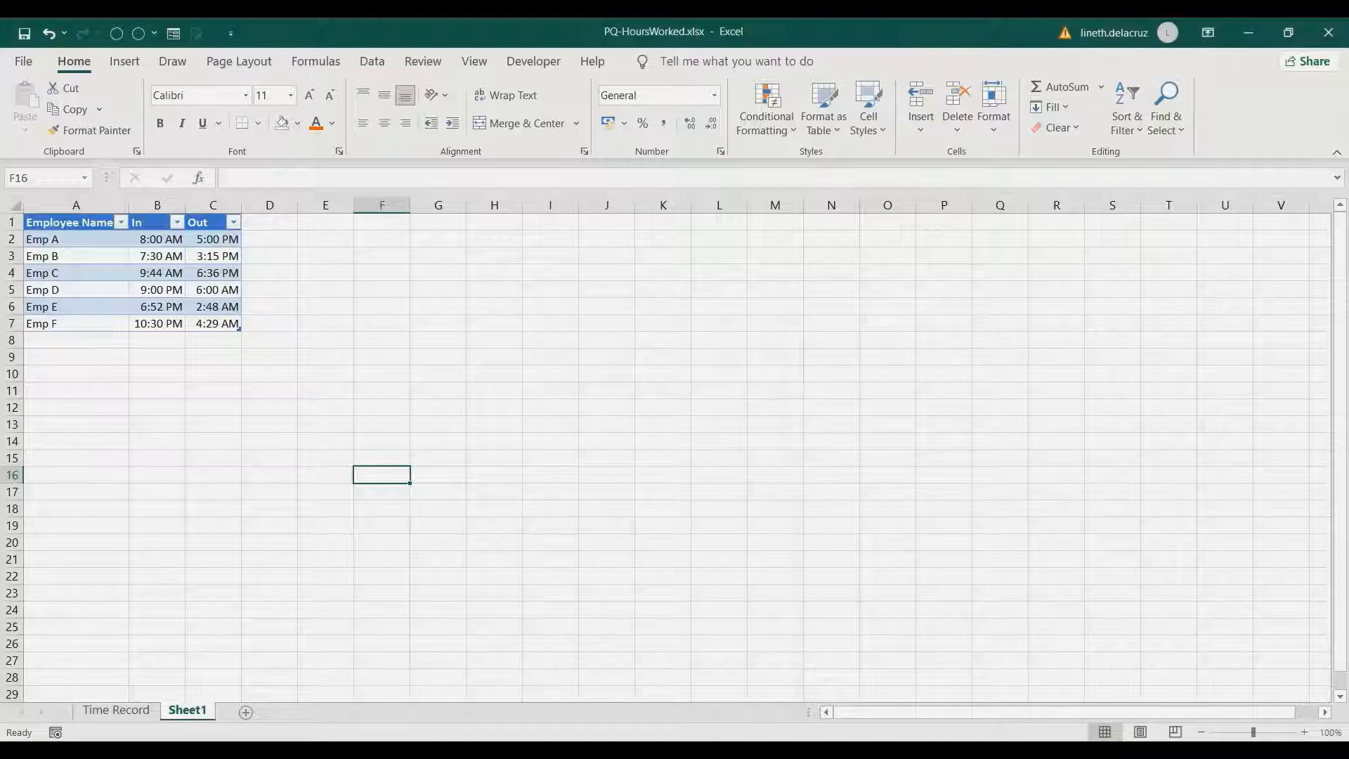
Review the finished Time Record sheet with its No. of Hours column, then switch to the Book3 workbook
{"action": "key", "text": "ctrl+Page_Up"}
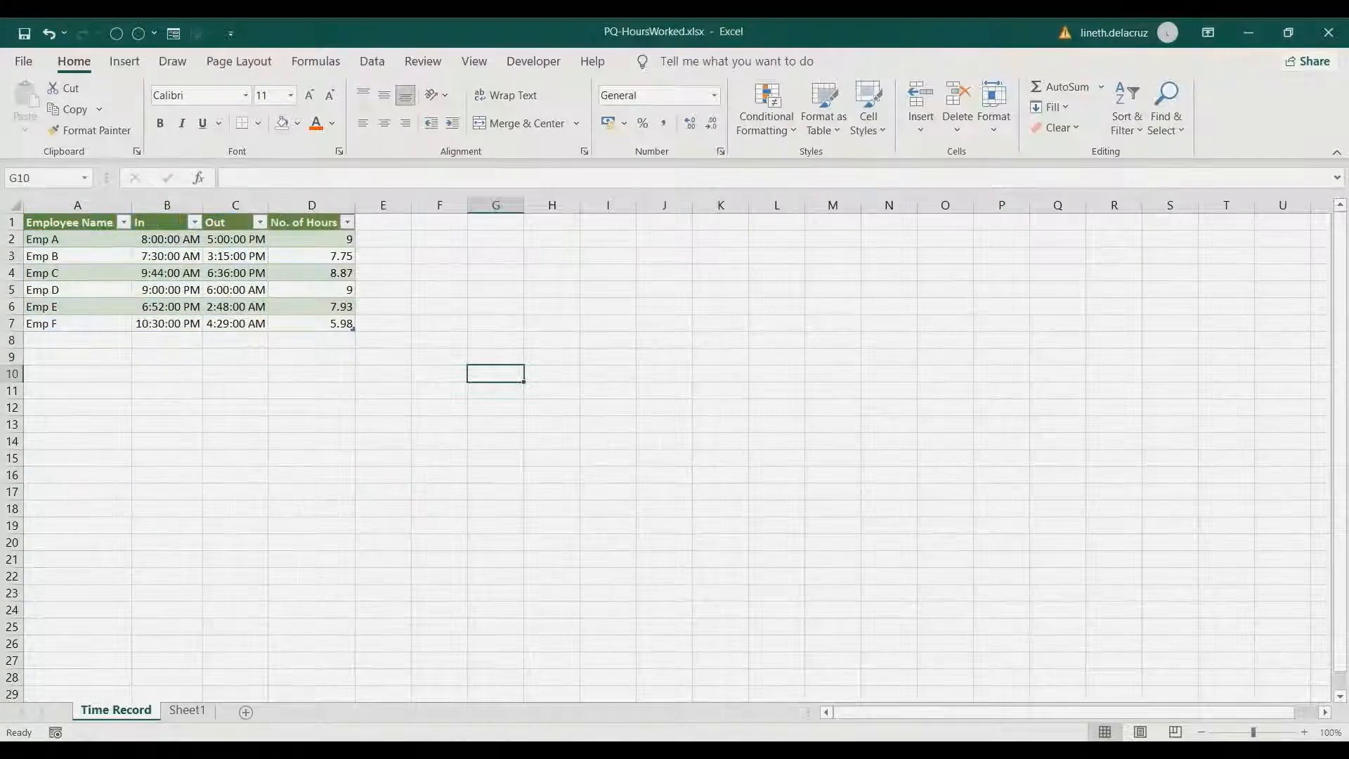
{"action": "left_click", "coordinate": [312, 205]}
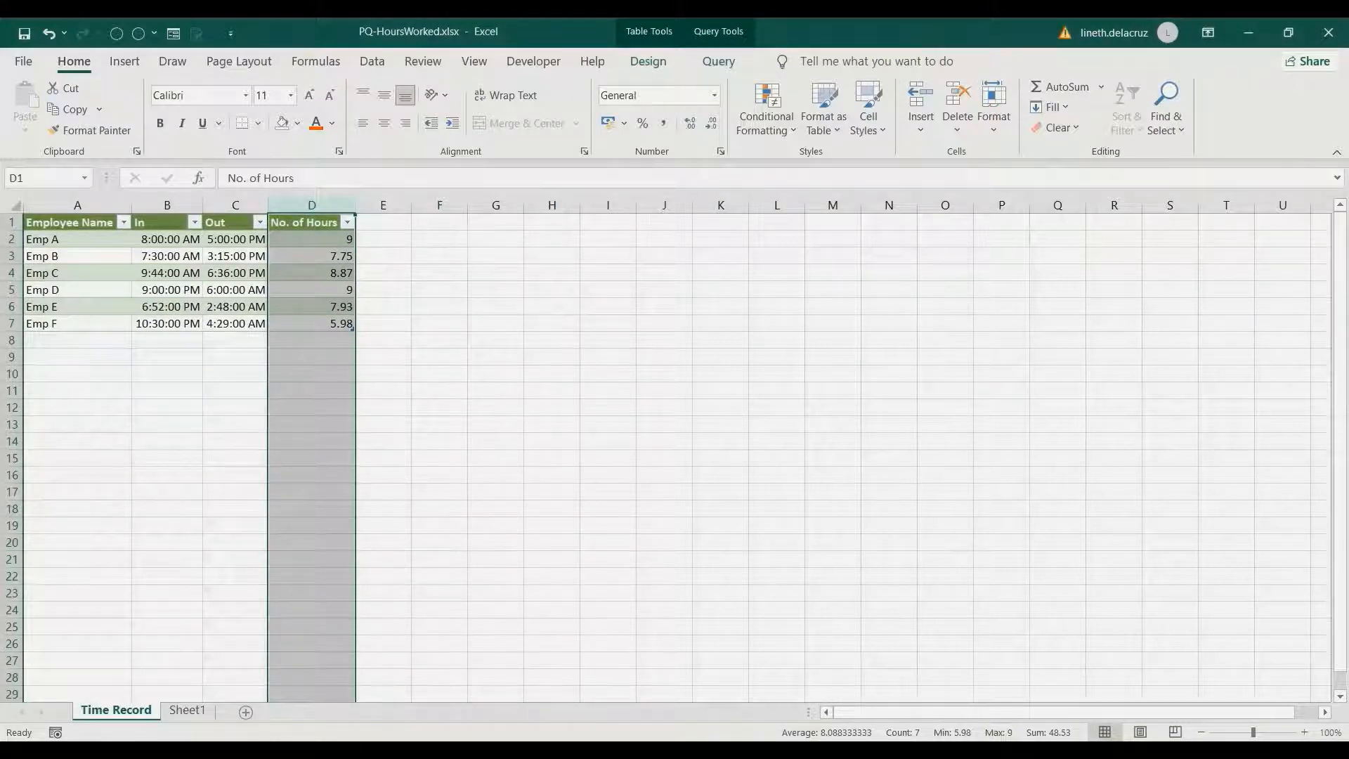
{"action": "left_click", "coordinate": [718, 750]}
{"action": "left_click", "coordinate": [628, 685]}
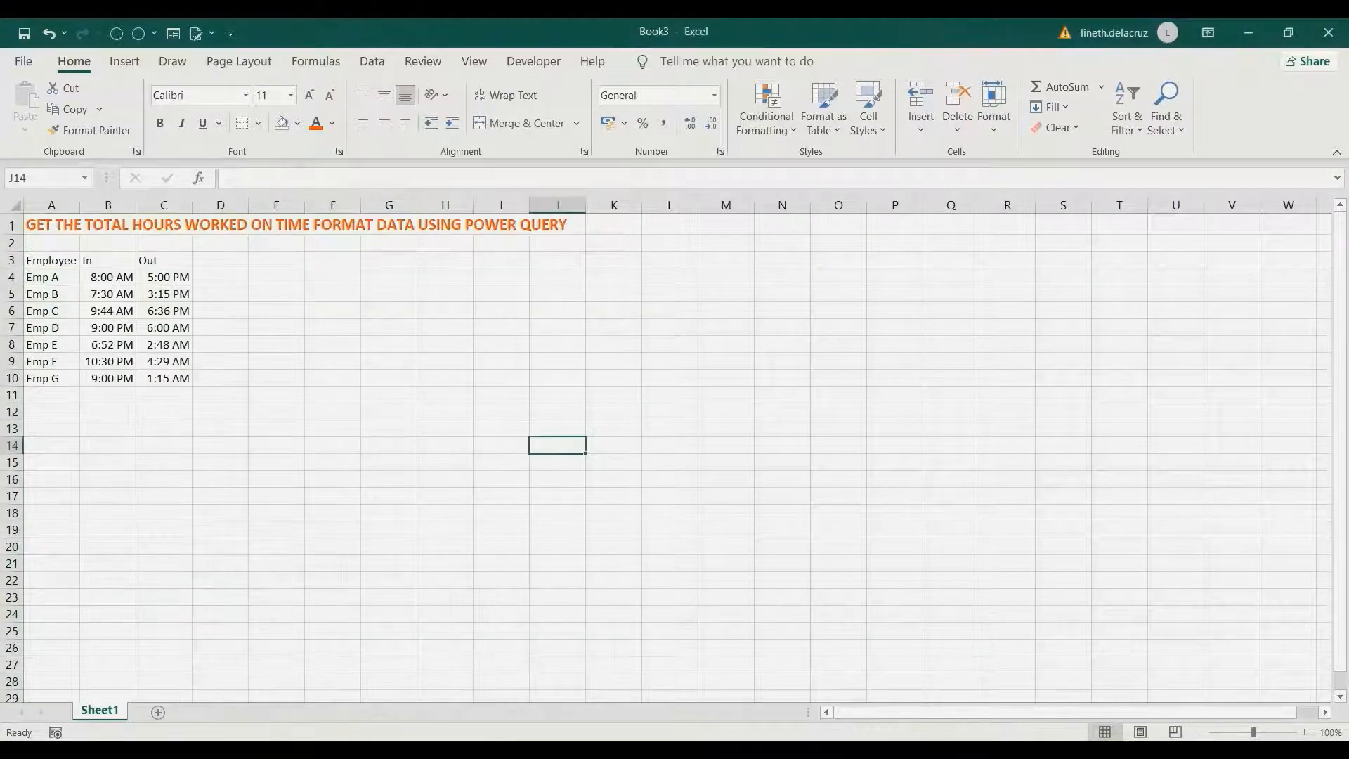
Load the employee In/Out time range into Power Query as a table
{"action": "left_click", "coordinate": [52, 260]}
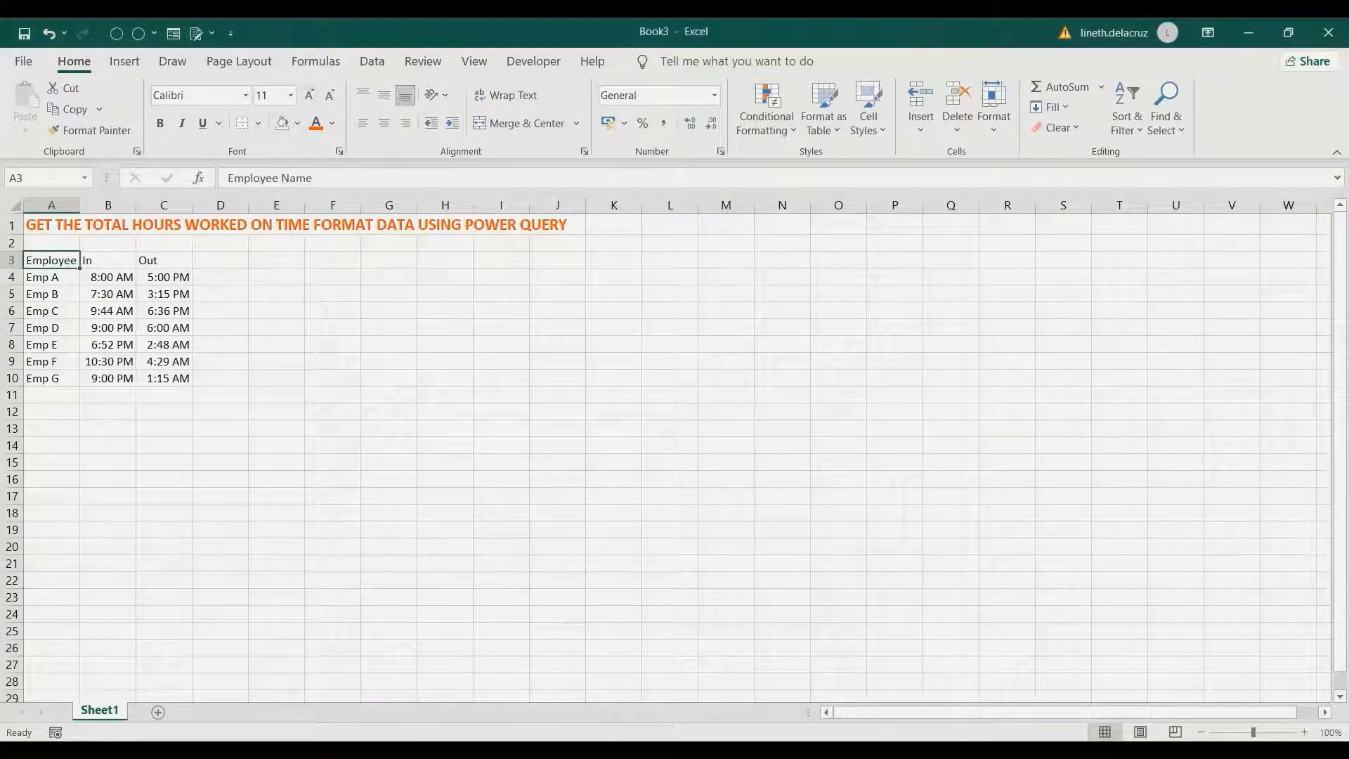
{"action": "left_click", "coordinate": [372, 62]}
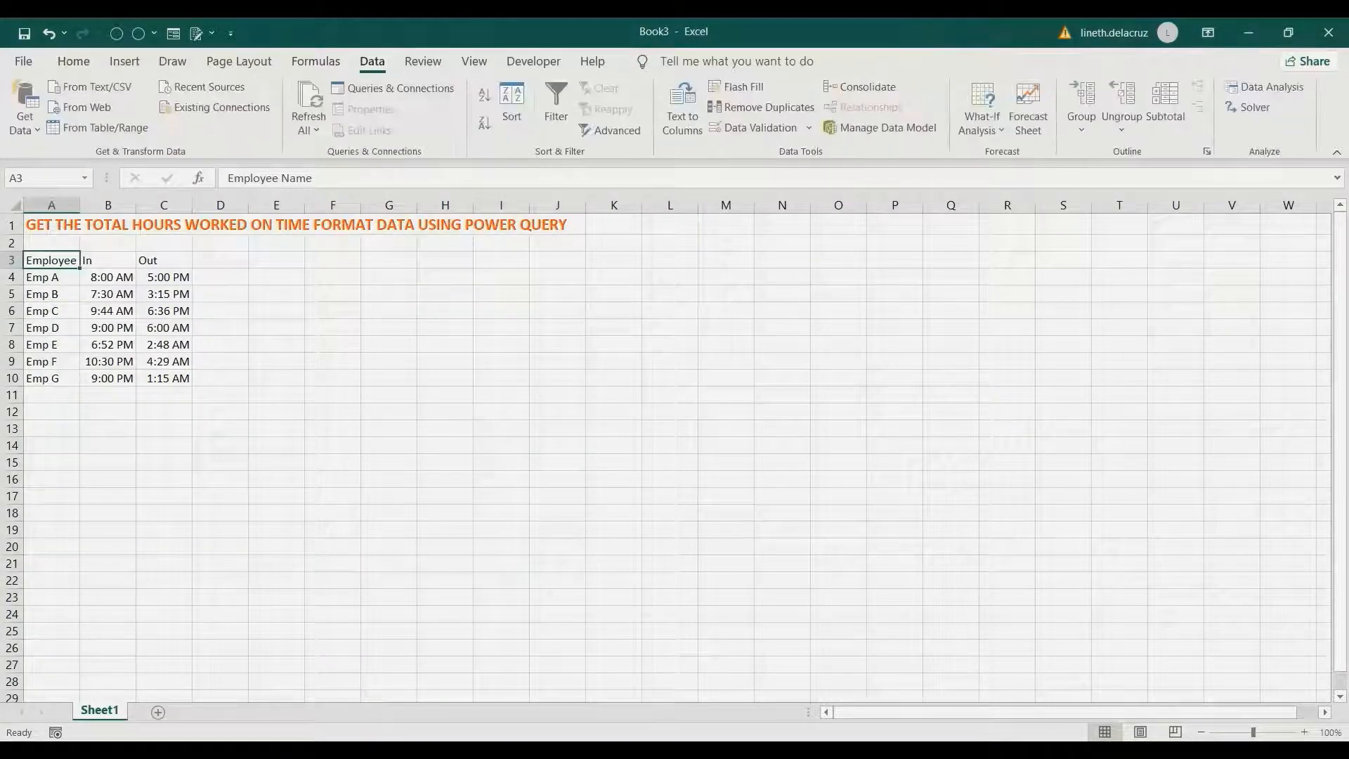
{"action": "left_click", "coordinate": [99, 127]}
{"action": "key", "text": "Return"}
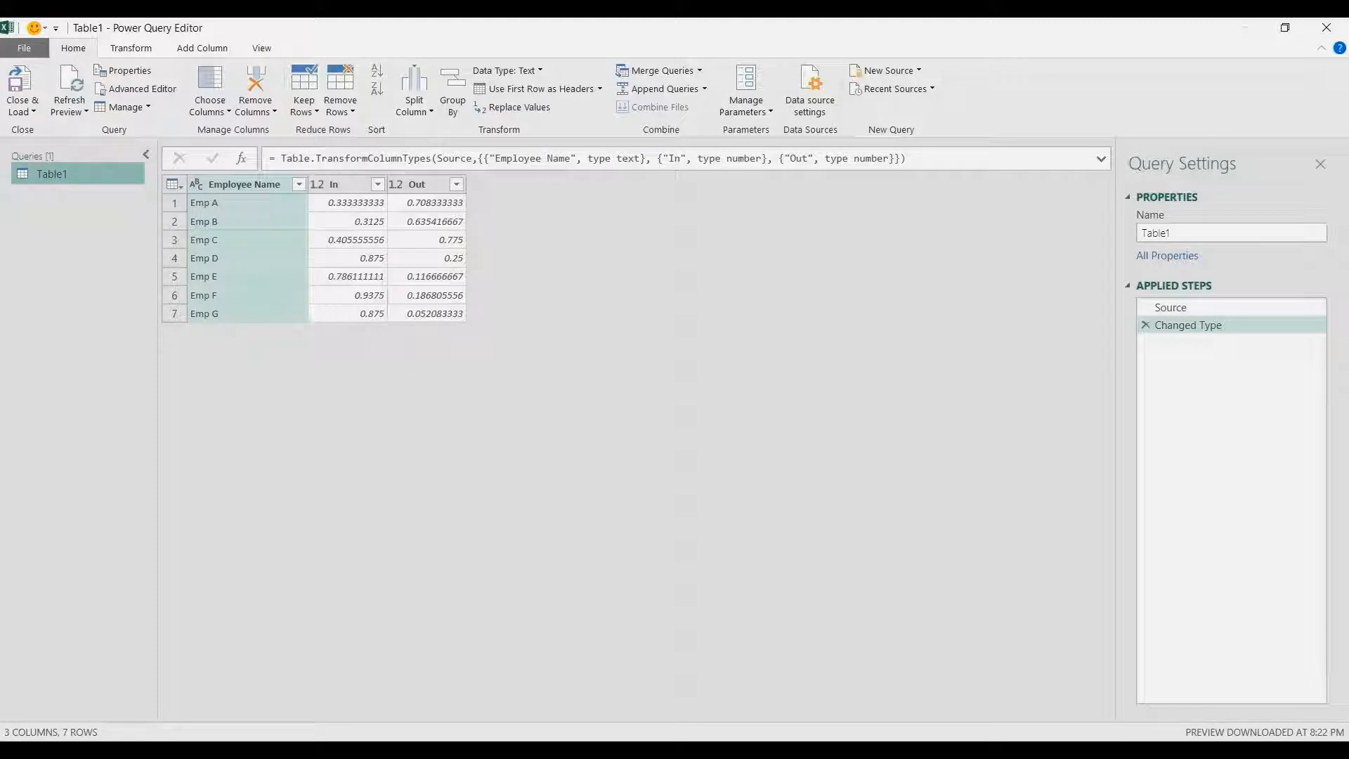
Change the data type of the In and Out columns to Time
{"action": "left_click", "coordinate": [355, 184]}
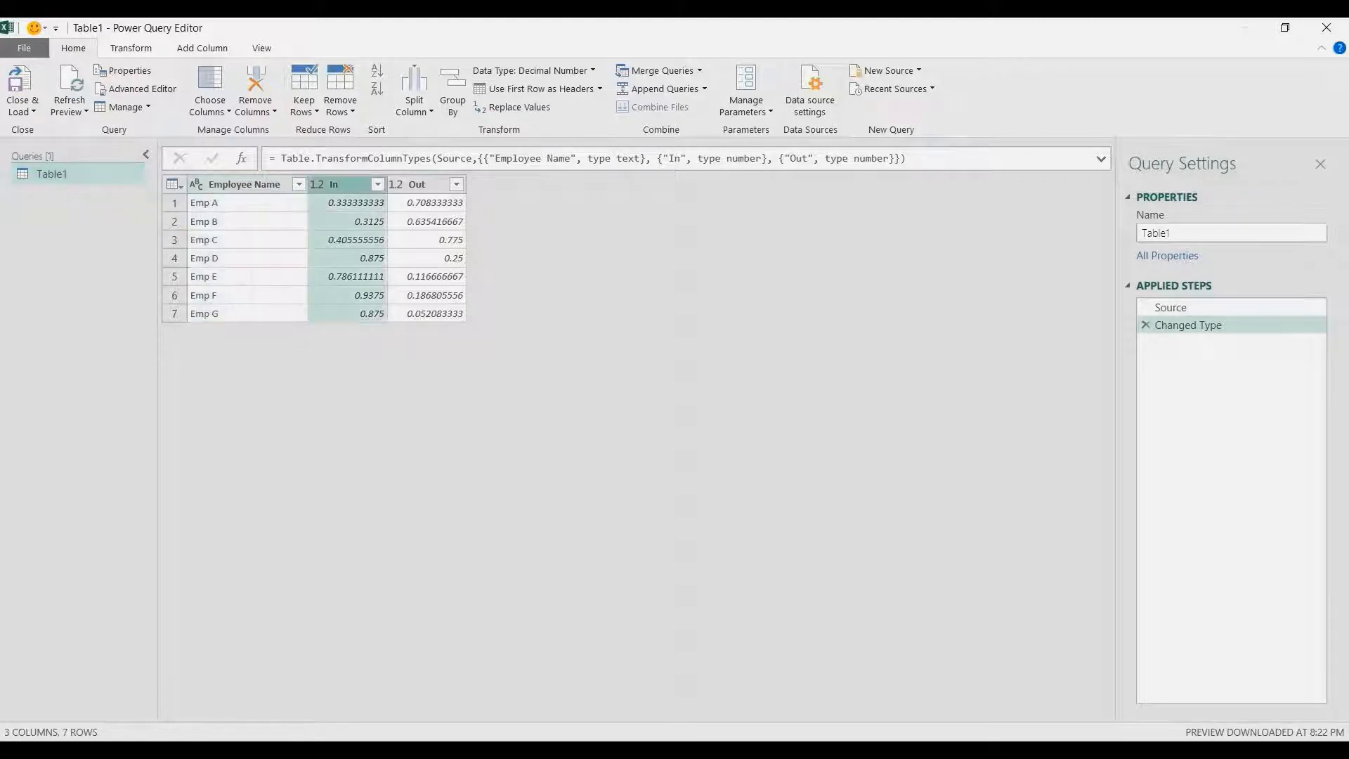
{"action": "left_click", "coordinate": [443, 184], "text": "ctrl"}
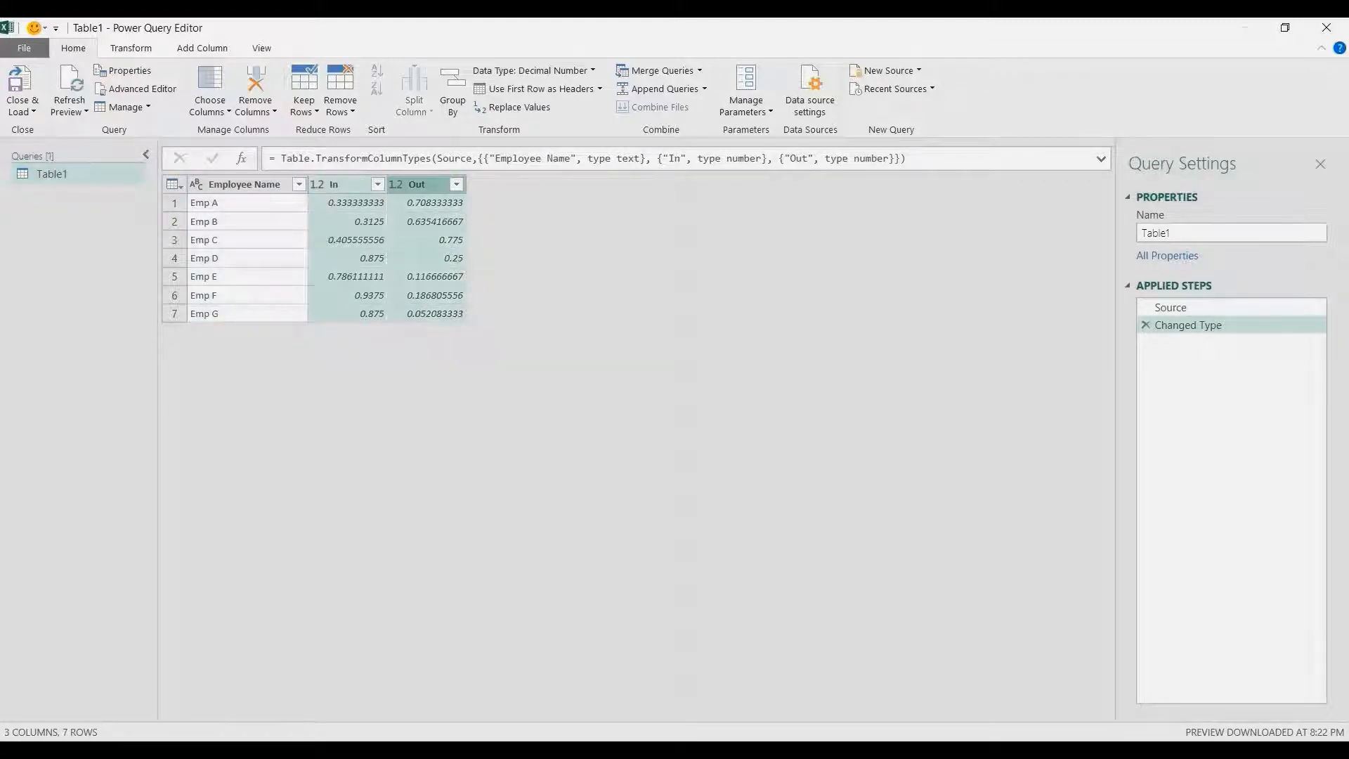
{"action": "right_click", "coordinate": [423, 184]}
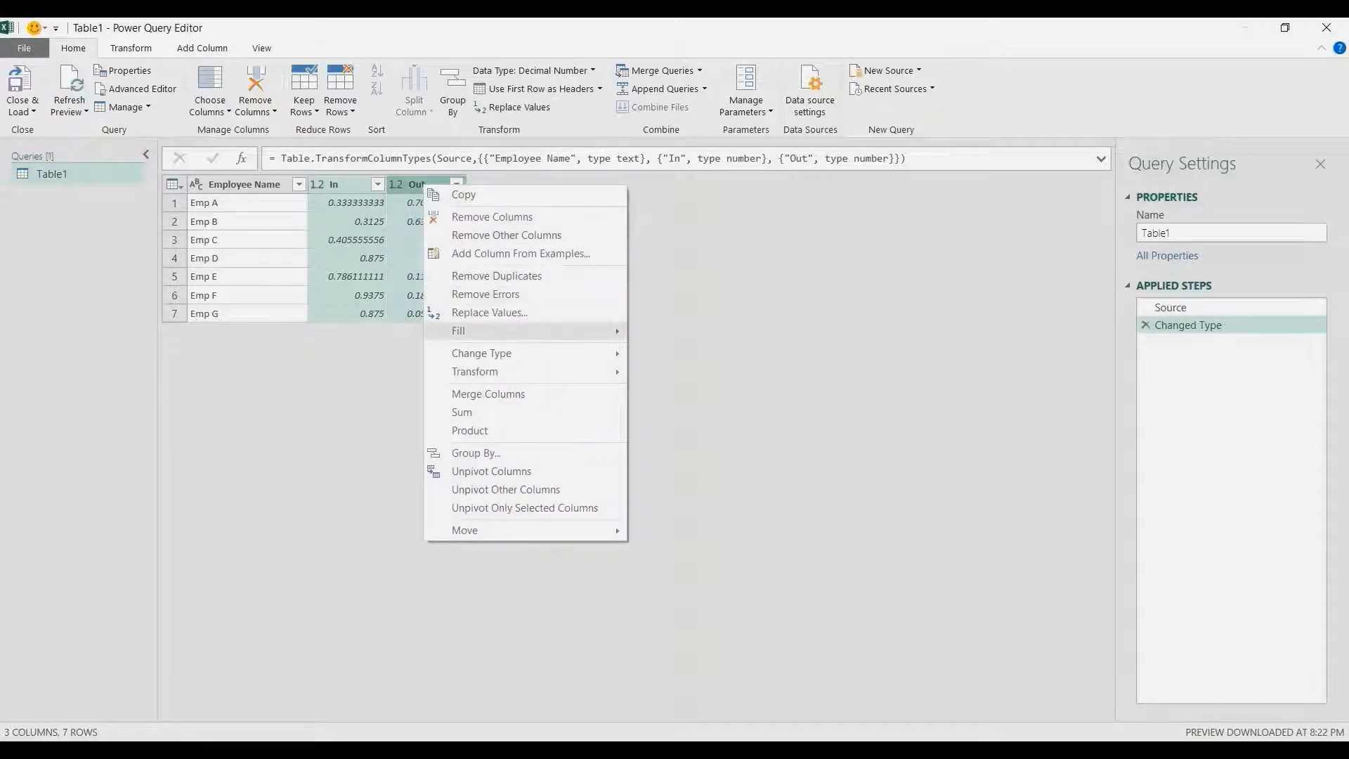
{"action": "mouse_move", "coordinate": [481, 352]}
{"action": "left_click", "coordinate": [668, 468]}
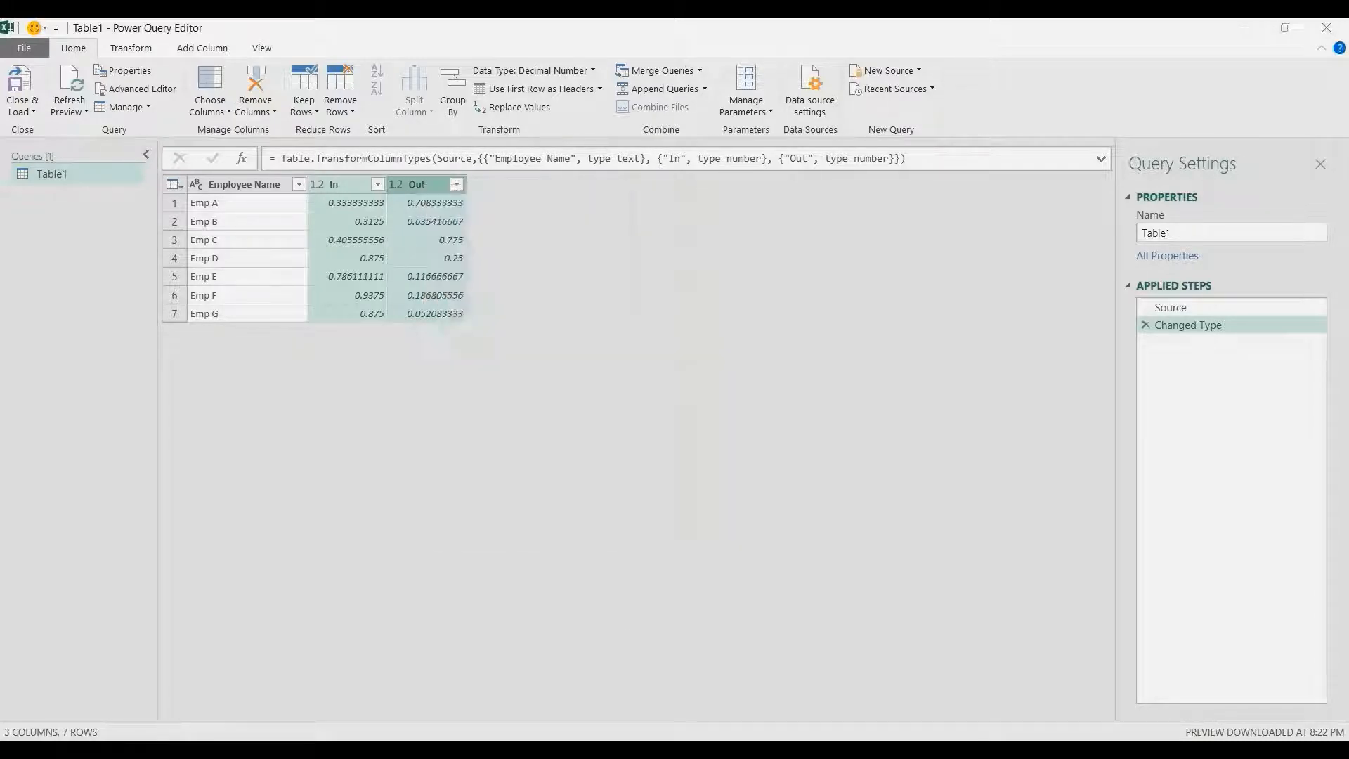
{"action": "key", "text": "Return"}
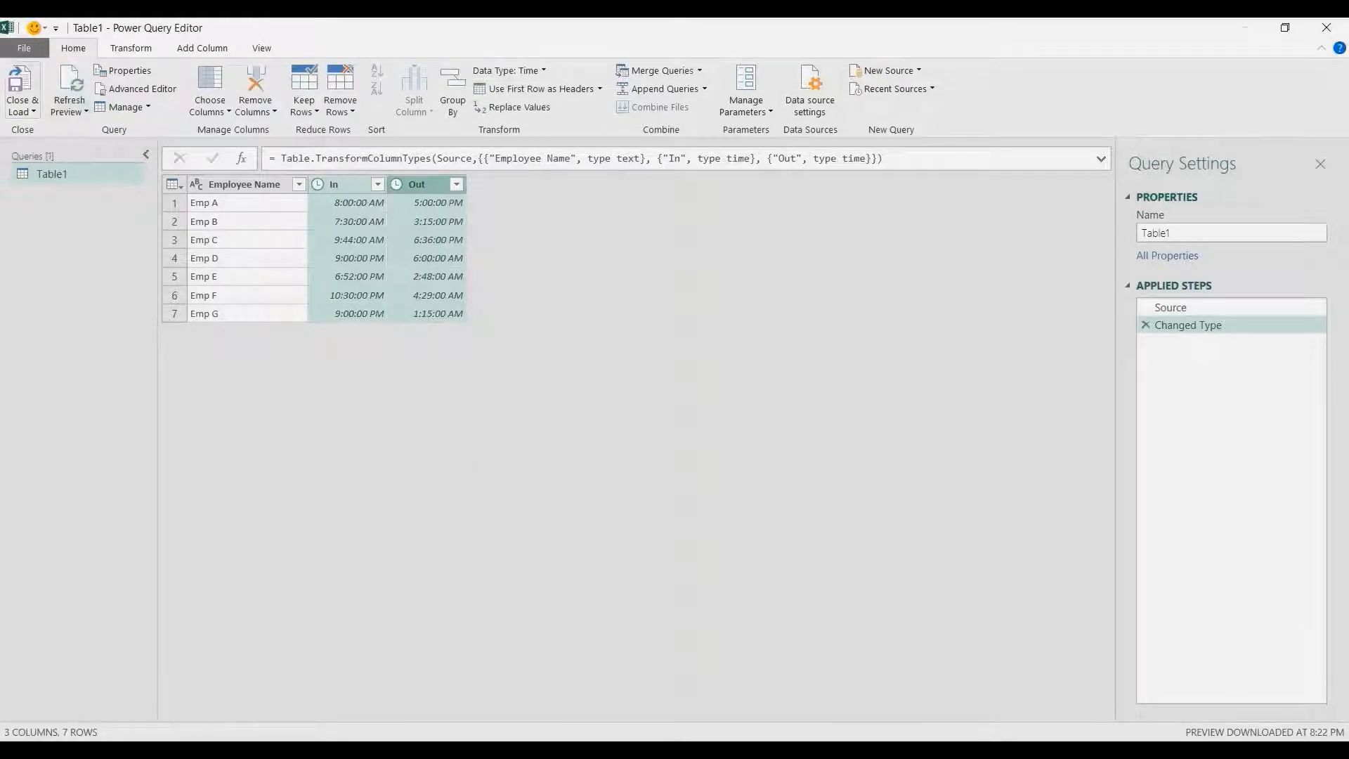
Close the editor and load the query as a connection only
{"action": "left_click", "coordinate": [21, 111]}
{"action": "left_click", "coordinate": [49, 146]}
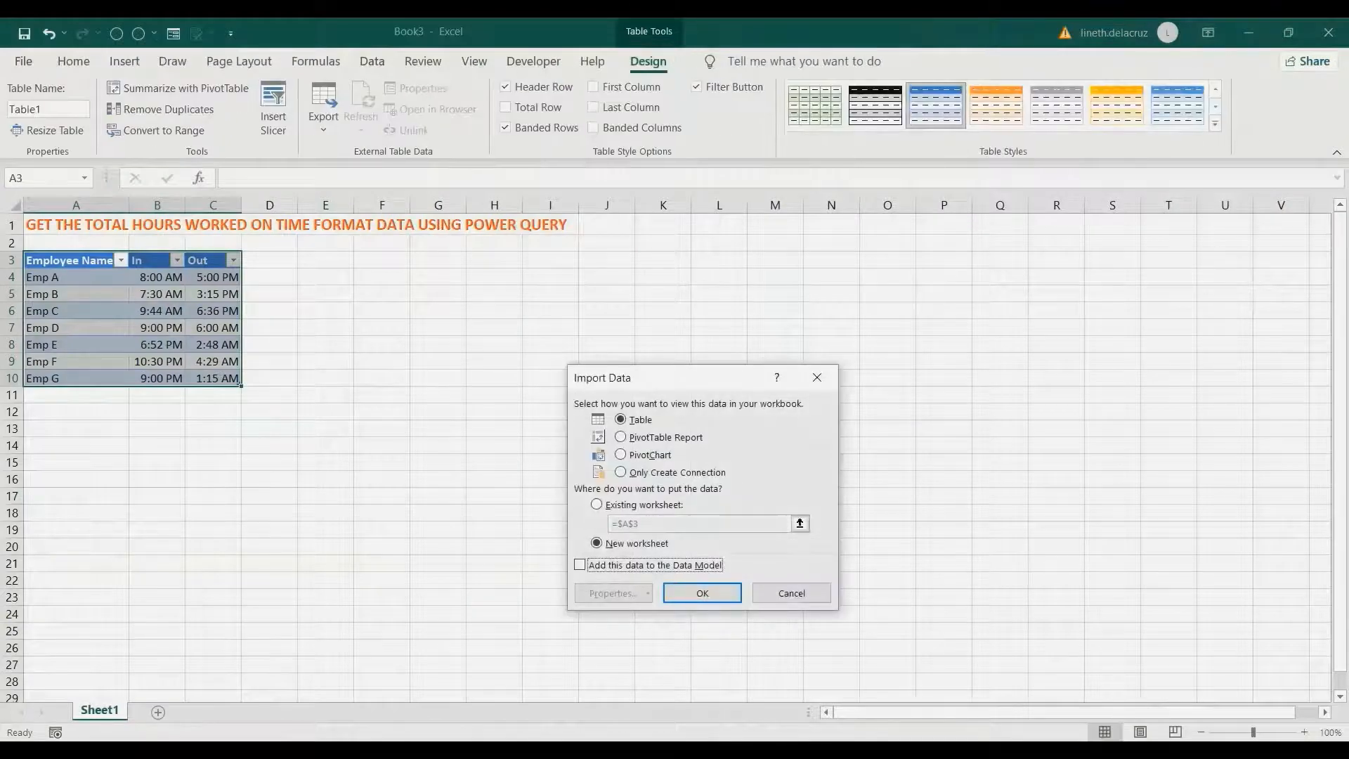
{"action": "left_click", "coordinate": [620, 472]}
{"action": "left_click", "coordinate": [702, 593]}
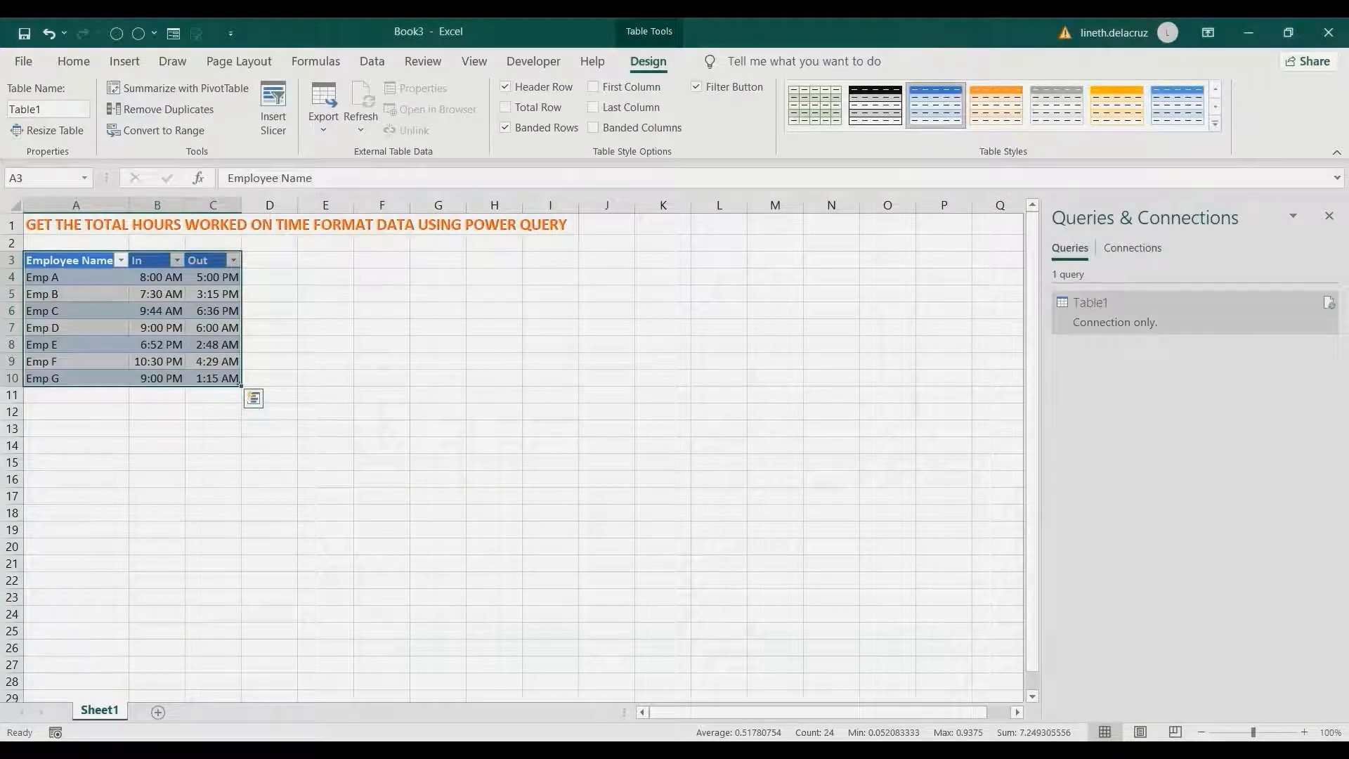
Duplicate the Table1 query and rename the copy Time Record
{"action": "right_click", "coordinate": [1142, 314]}
{"action": "left_click", "coordinate": [1194, 466]}
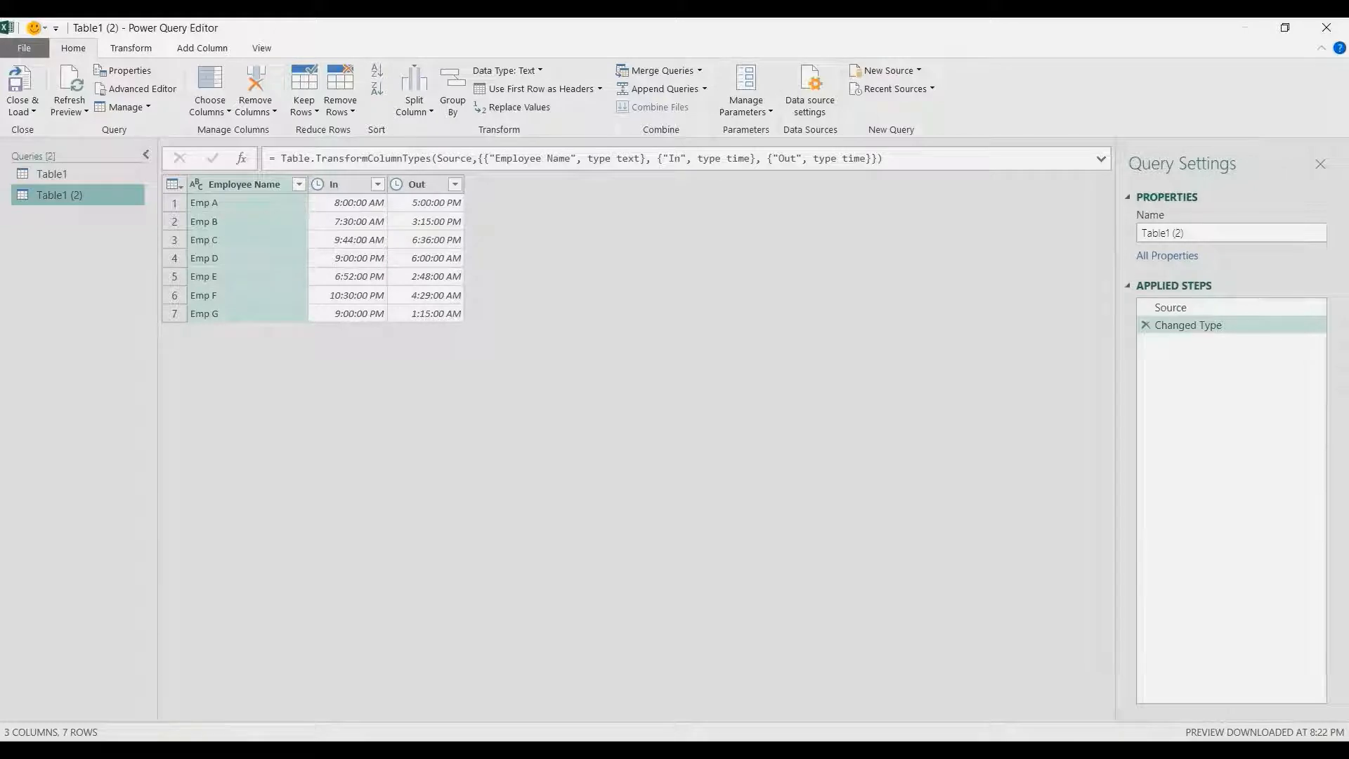
{"action": "left_click", "coordinate": [1194, 232]}
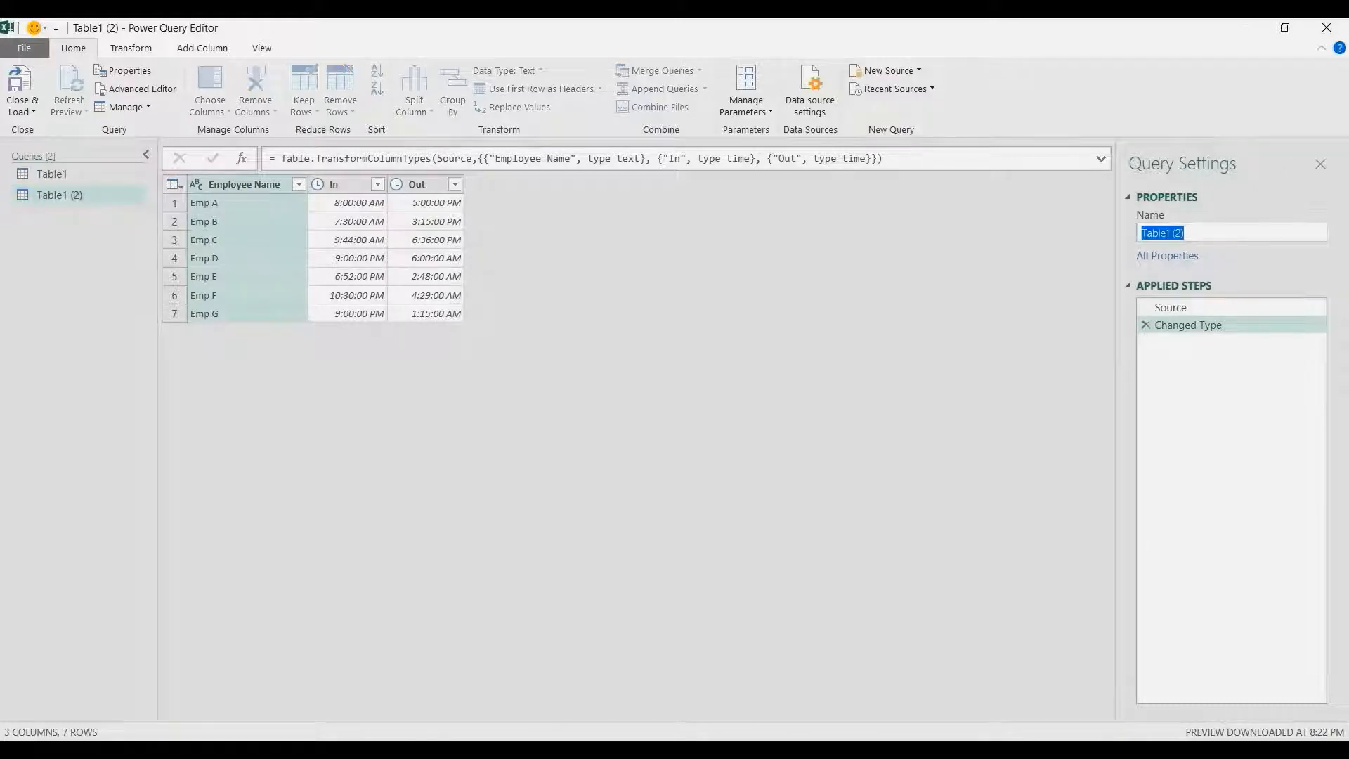
{"action": "key", "text": "BackSpace"}
{"action": "type", "text": "Time Record"}
{"action": "key", "text": "Return"}
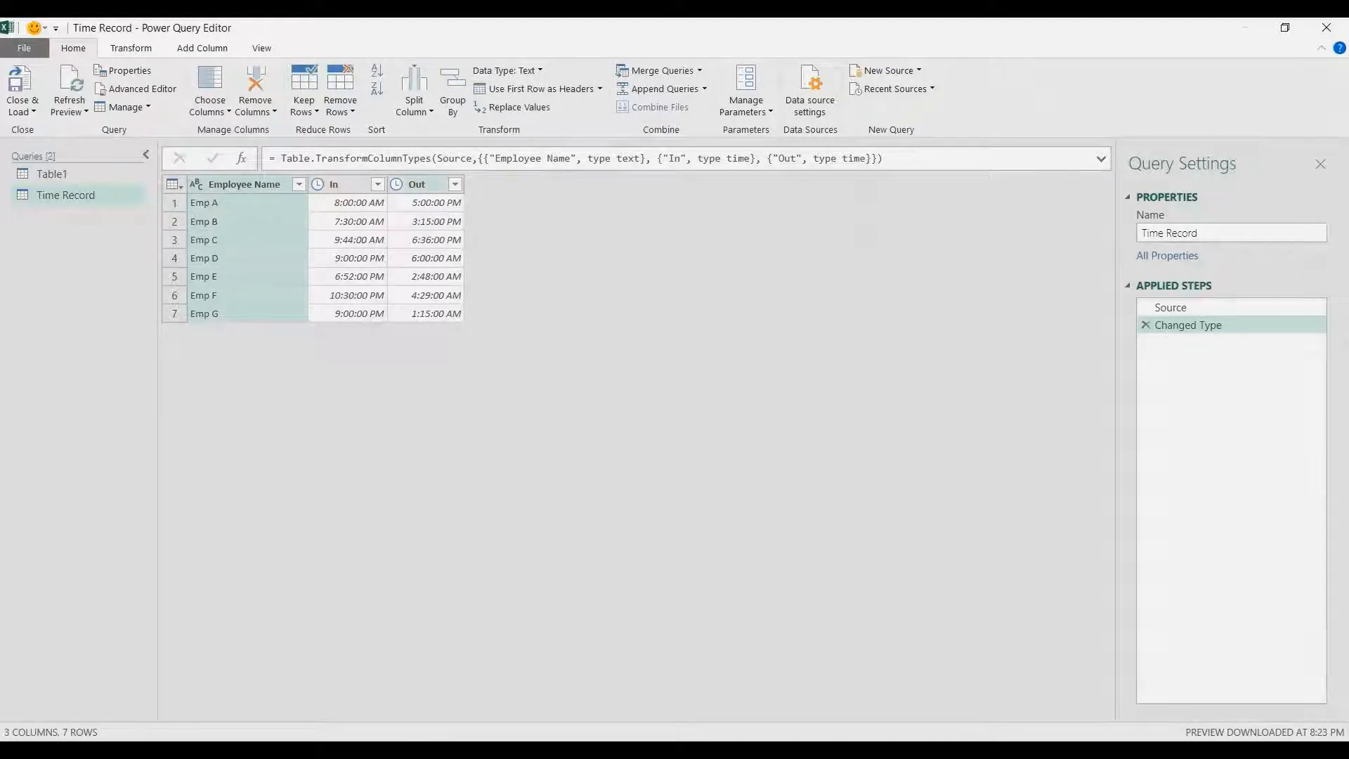
Add a time subtraction column computing Out minus In
{"action": "left_click", "coordinate": [426, 185]}
{"action": "left_click", "coordinate": [347, 185], "text": "ctrl"}
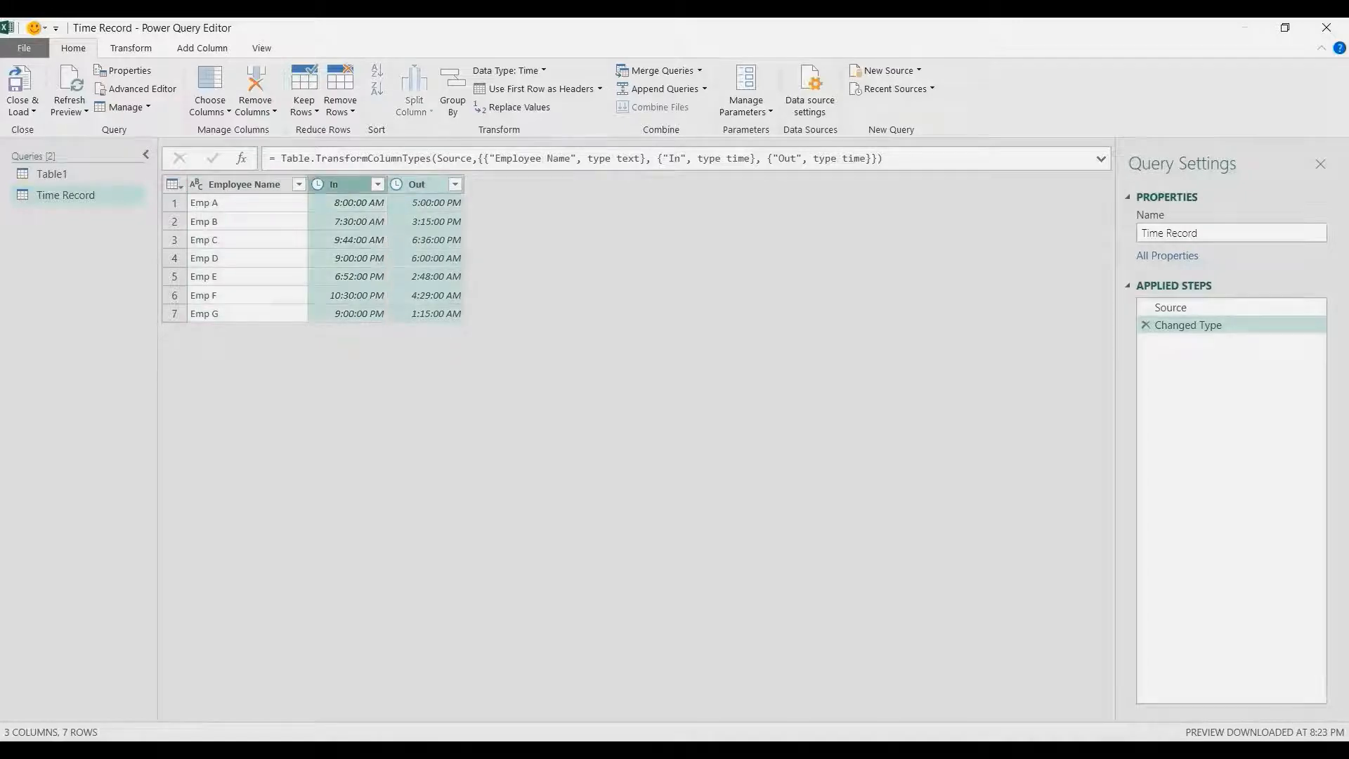
{"action": "left_click", "coordinate": [203, 48]}
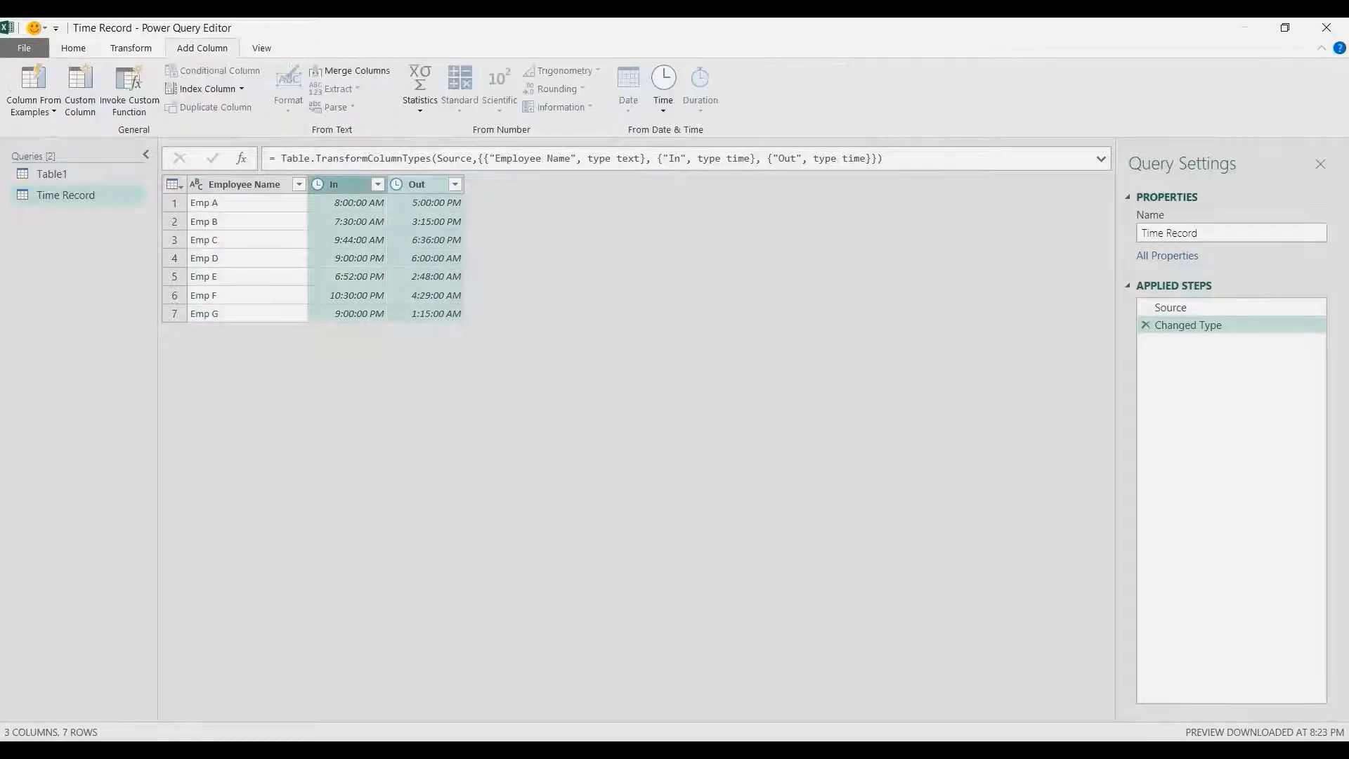
{"action": "left_click", "coordinate": [663, 88]}
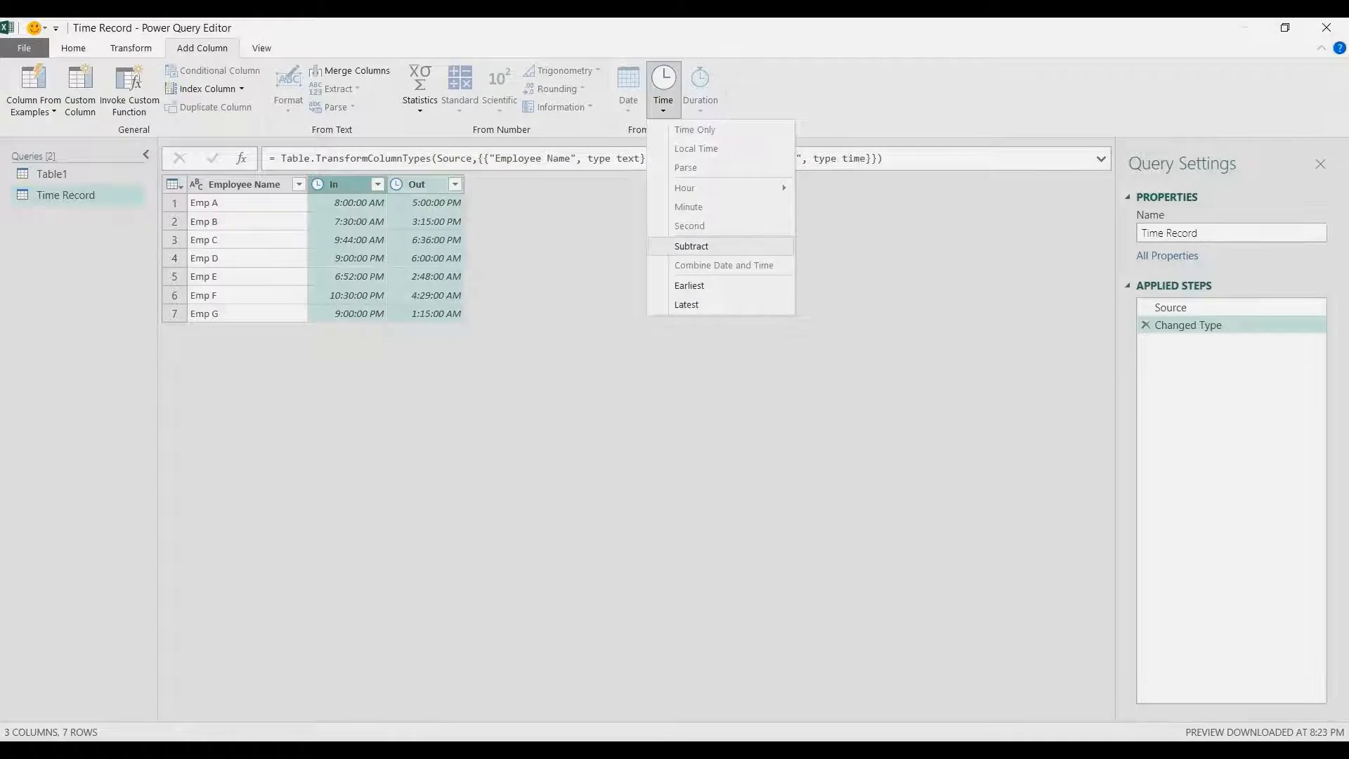
{"action": "left_click", "coordinate": [691, 246]}
Inspect each row's subtraction value and remove the inserted time subtraction step
{"action": "left_click", "coordinate": [520, 203]}
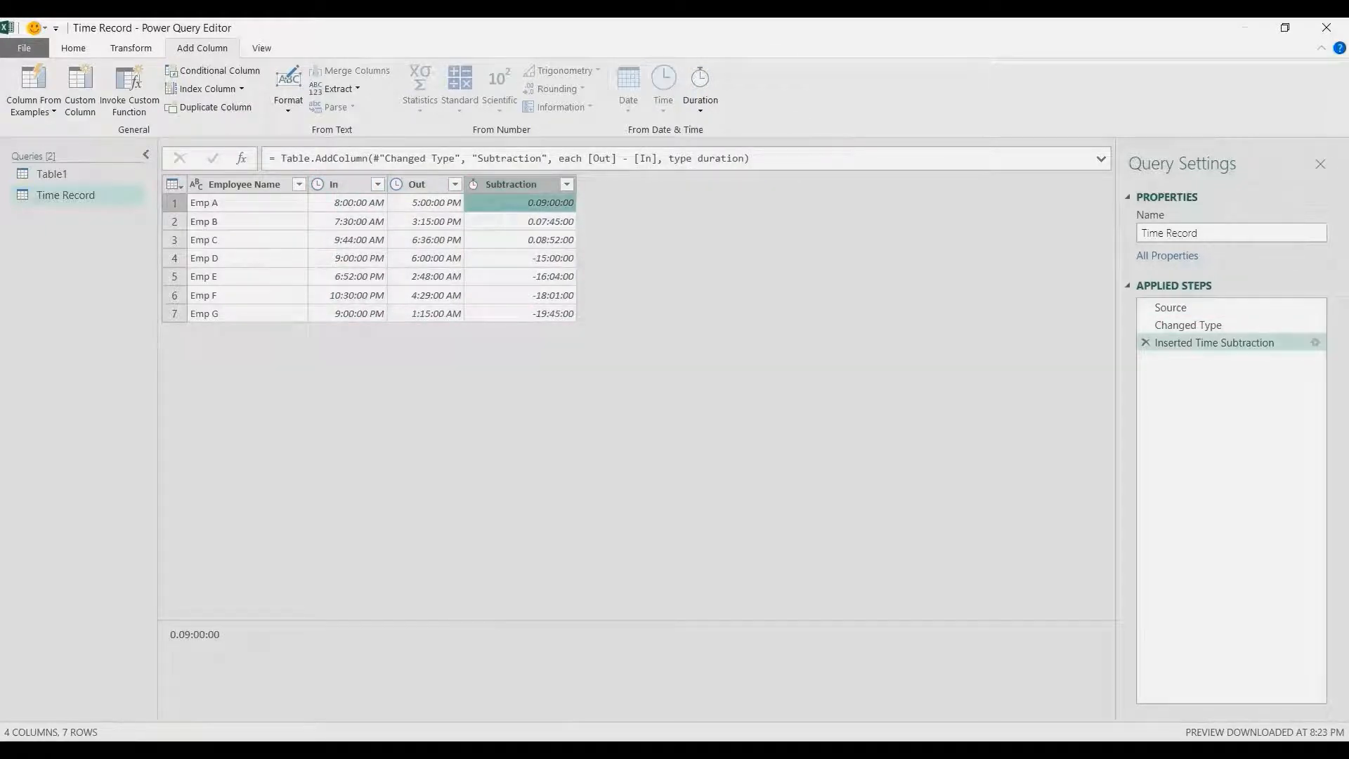
{"action": "left_click", "coordinate": [520, 222]}
{"action": "left_click", "coordinate": [520, 239]}
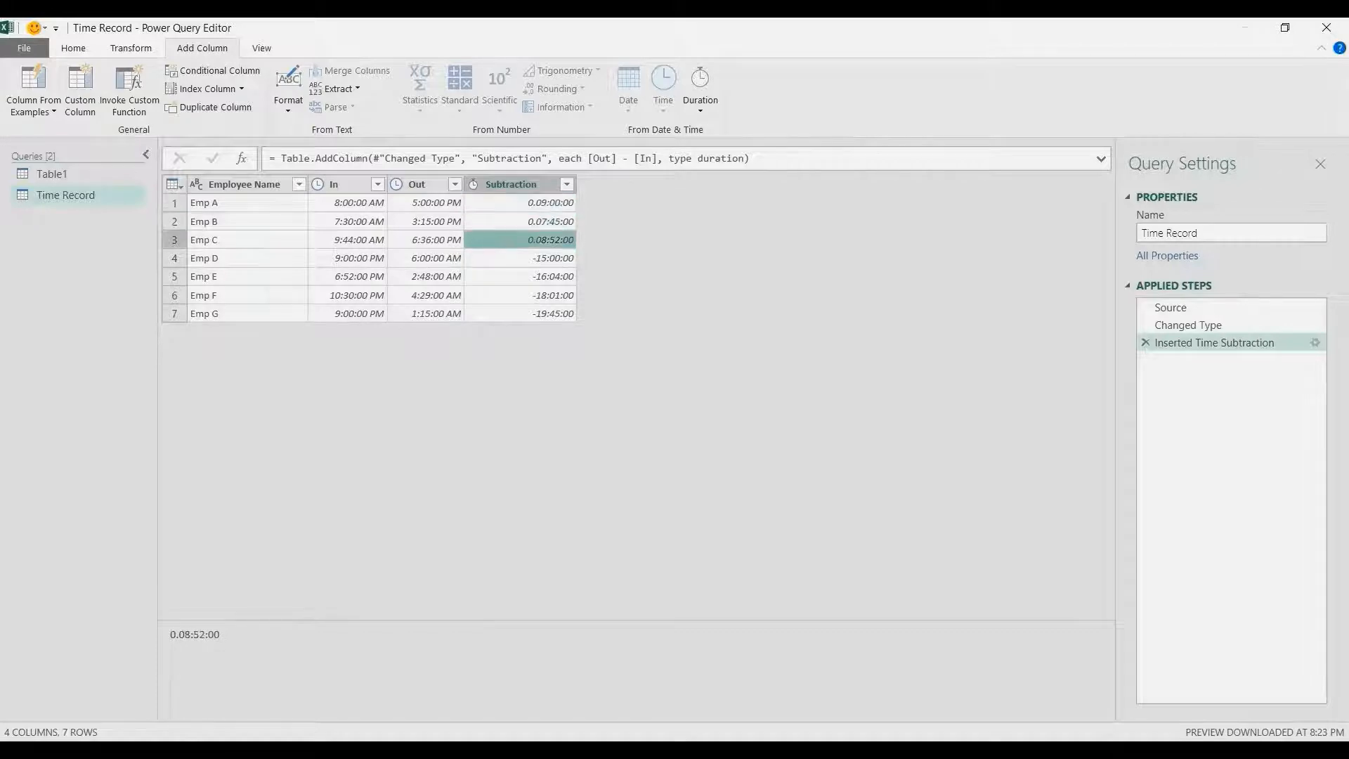
{"action": "left_click", "coordinate": [520, 203]}
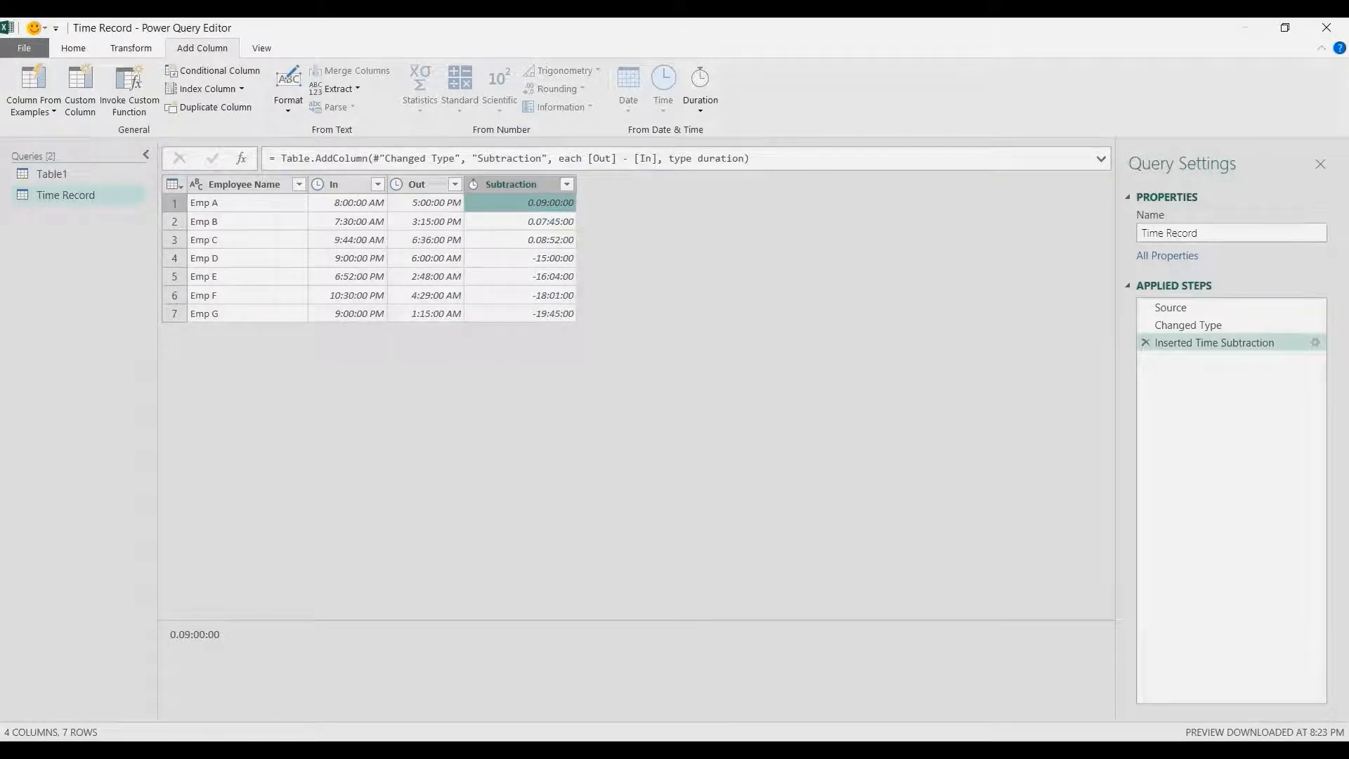
{"action": "left_click", "coordinate": [520, 258]}
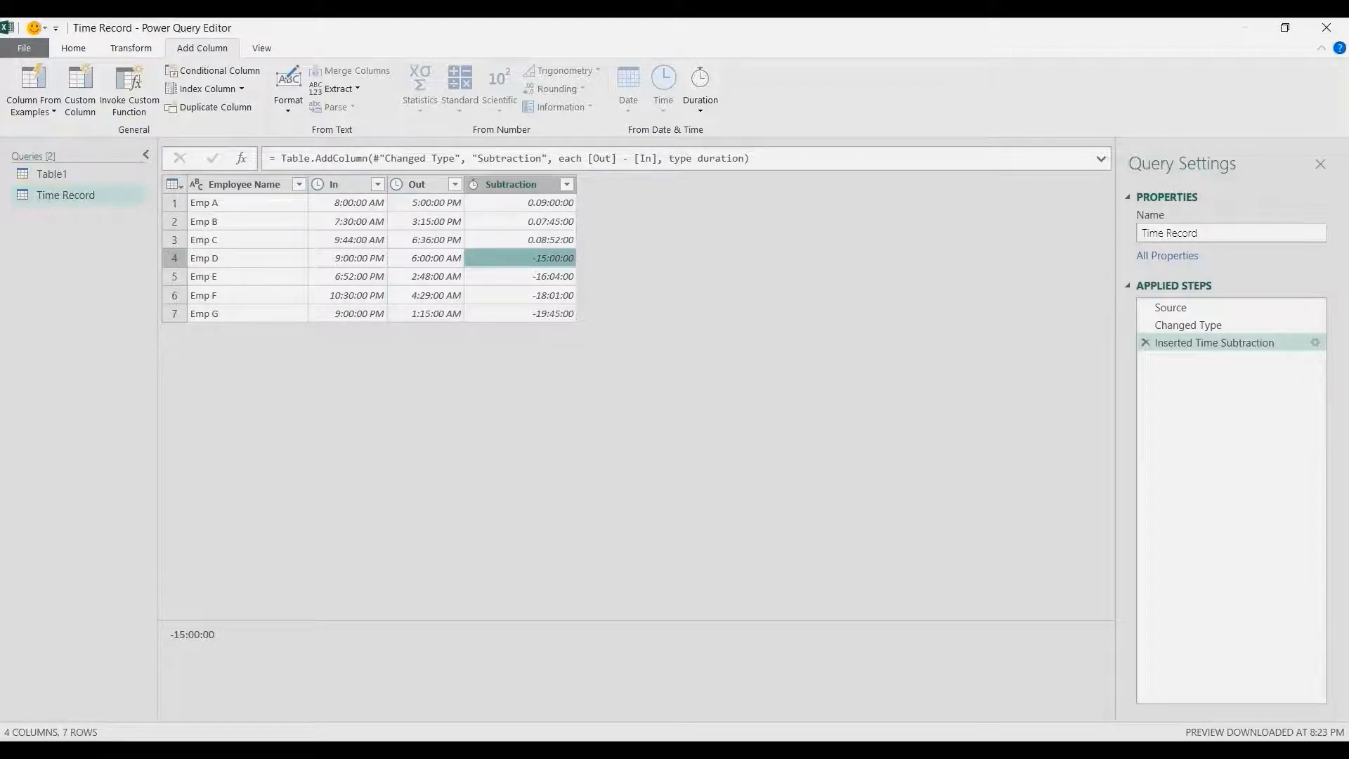
{"action": "key", "text": "Down"}
{"action": "key", "text": "Down"}
{"action": "key", "text": "Down"}
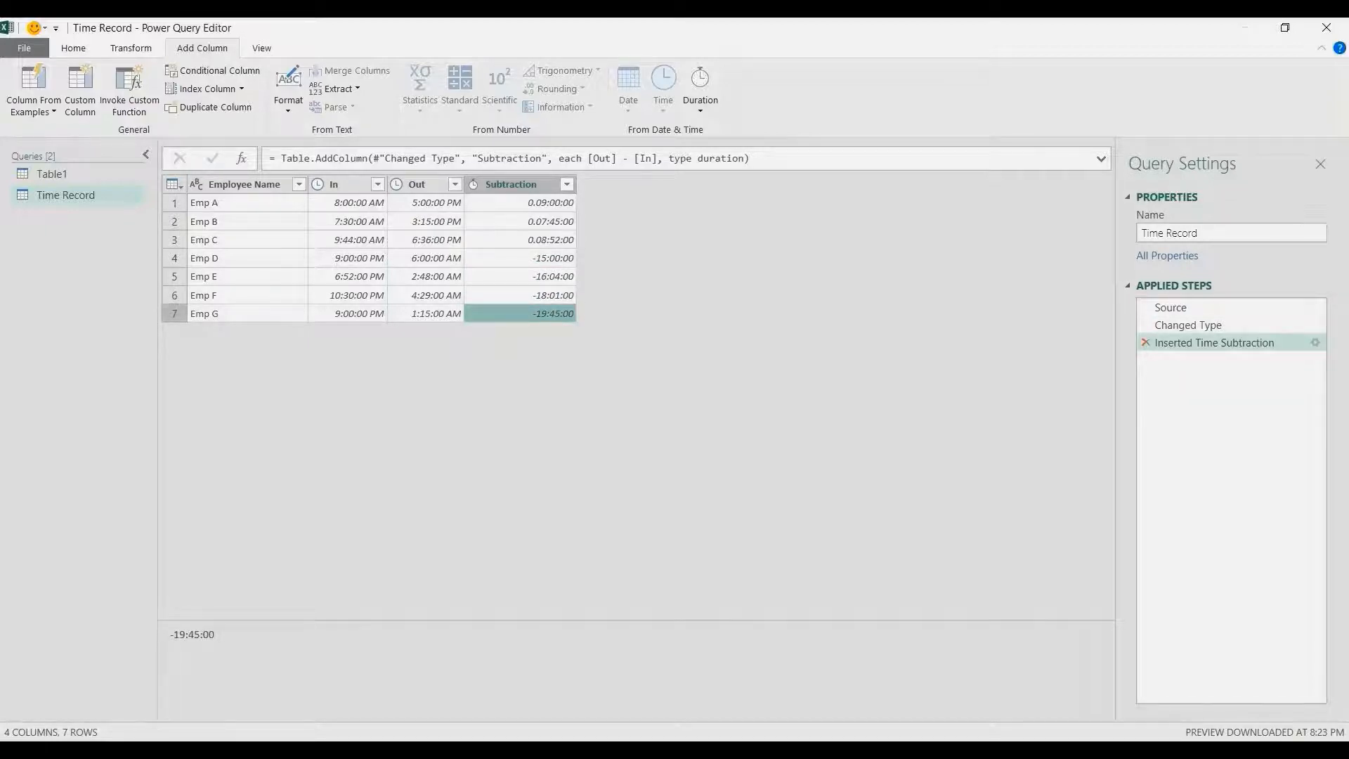
{"action": "left_click", "coordinate": [1145, 343]}
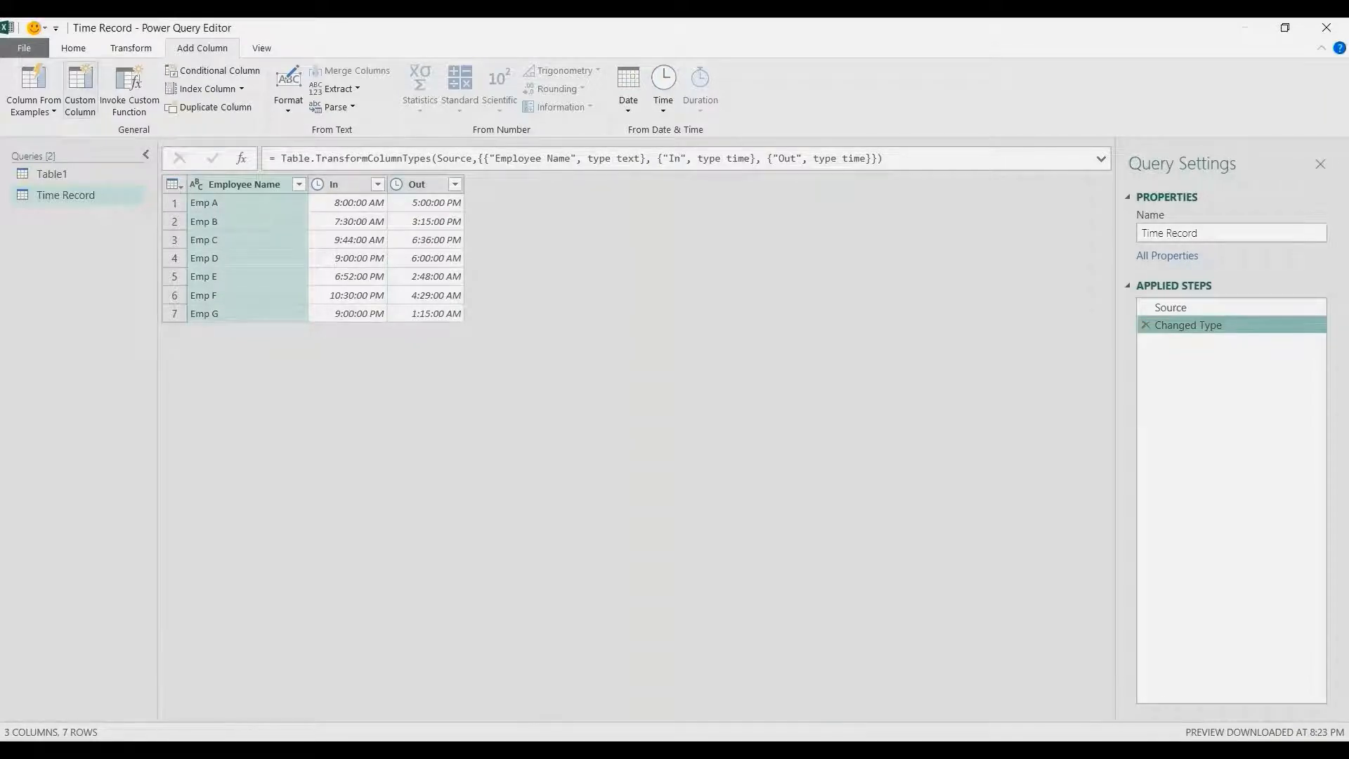
Start a custom column named No. of Hours
{"action": "left_click", "coordinate": [80, 90]}
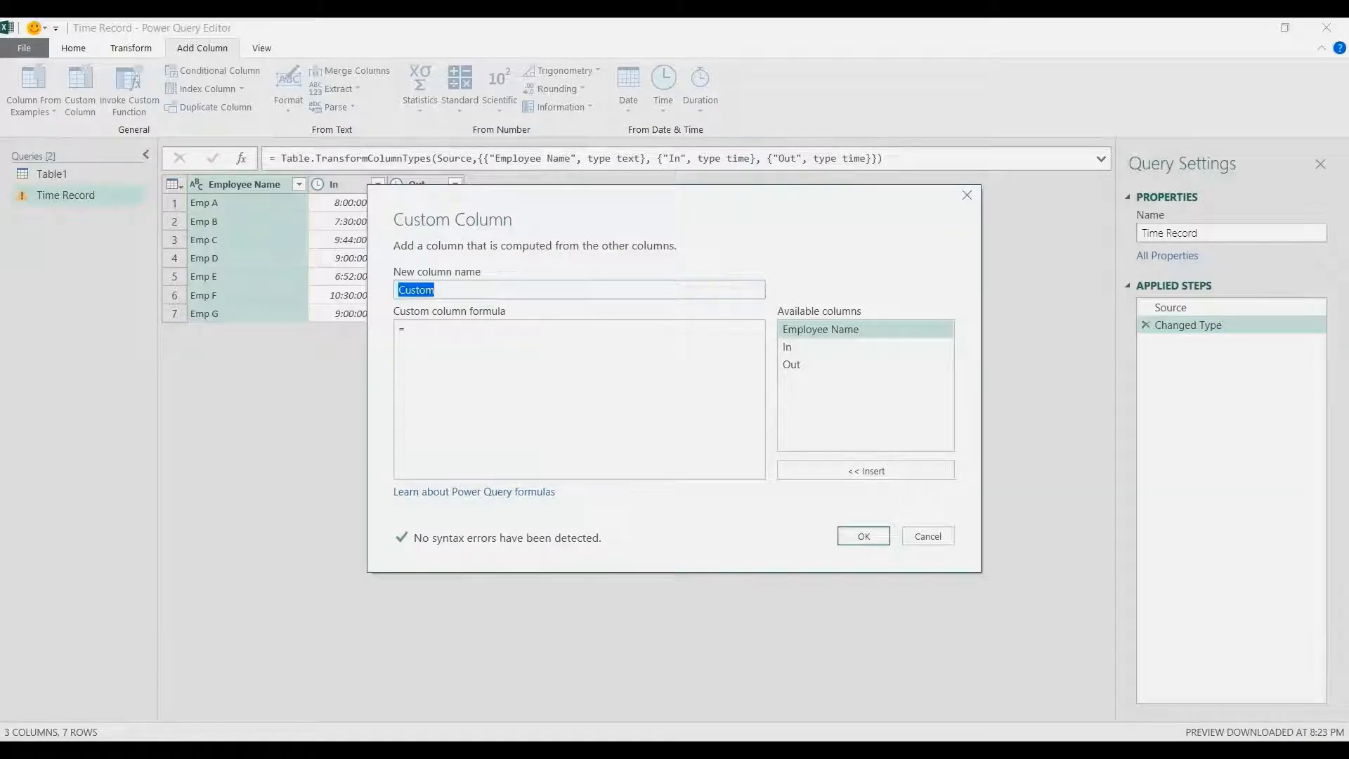
{"action": "type", "text": "No. of Hours"}
{"action": "key", "text": "Tab"}
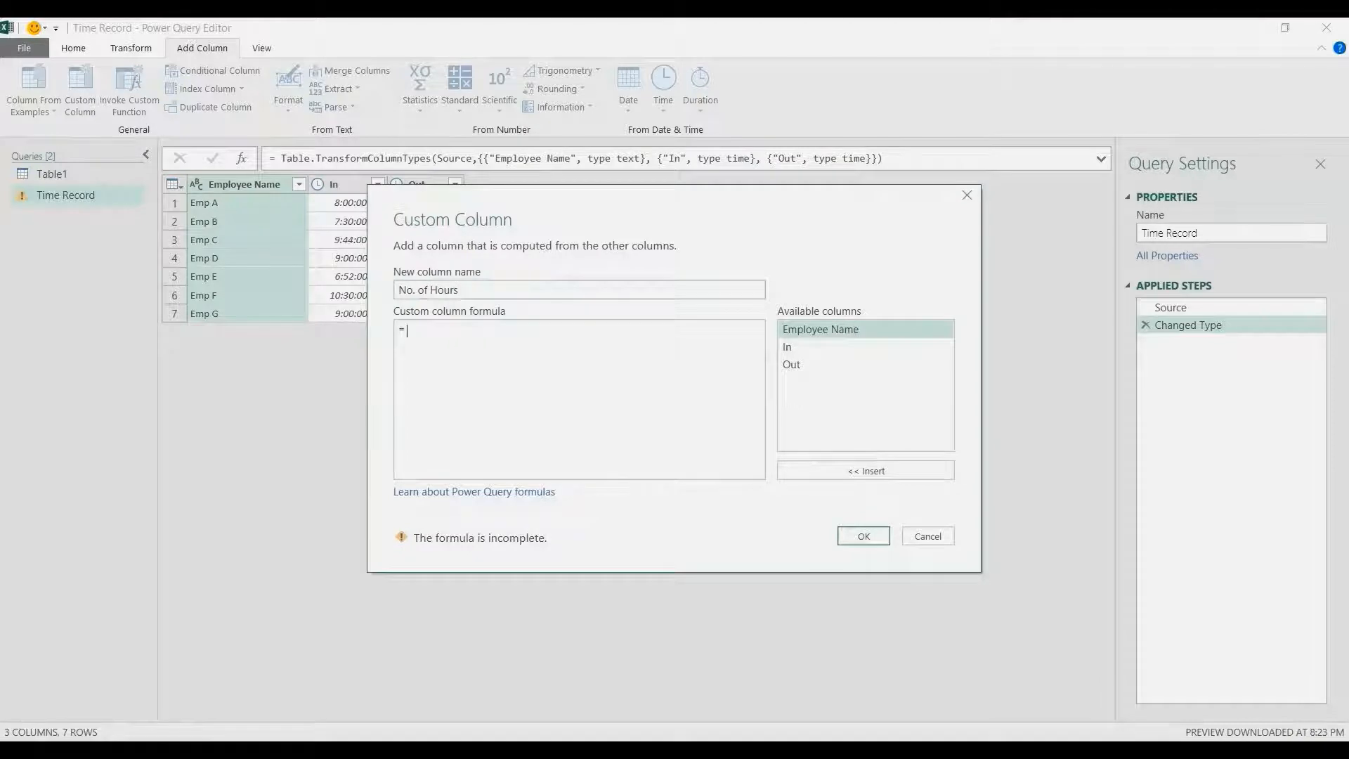
Begin the custom column formula with the condition if [Out] > [In] then
{"action": "type", "text": "if"}
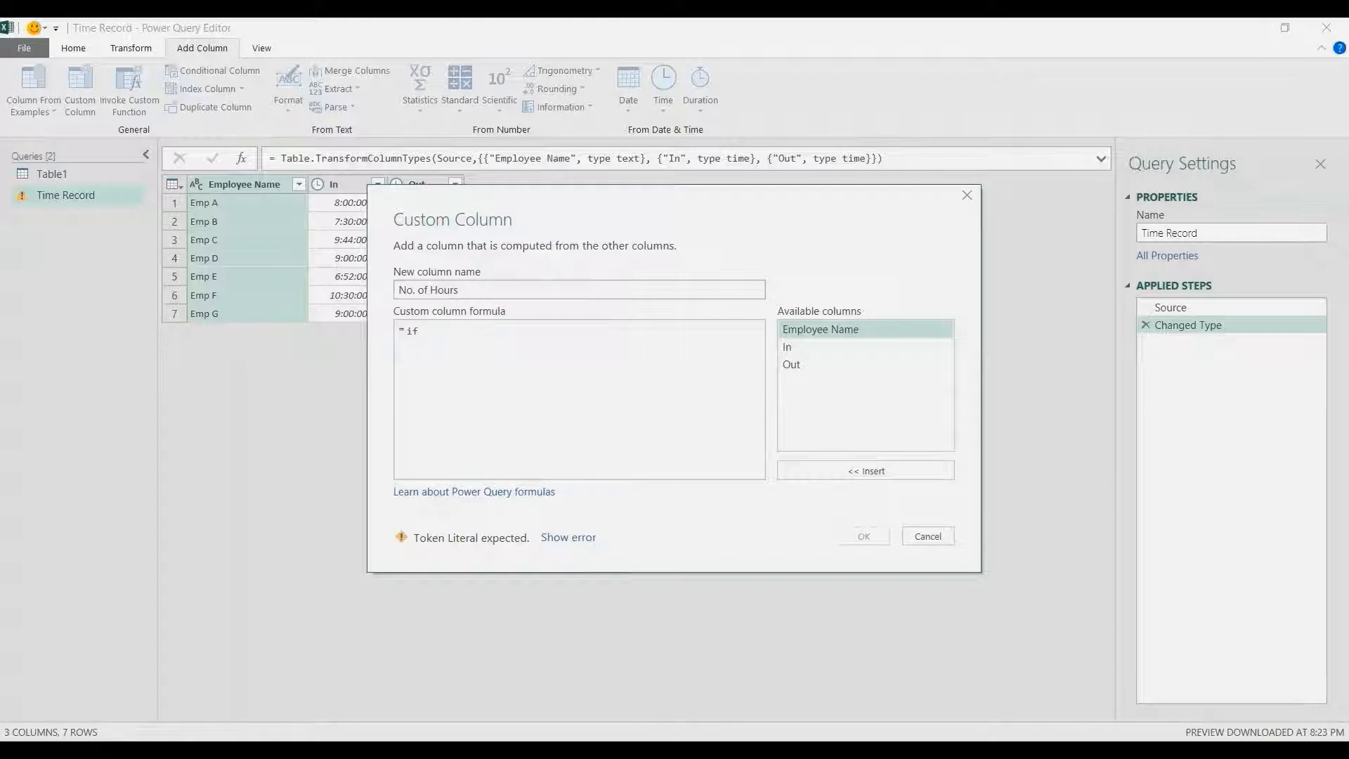
{"action": "double_click", "coordinate": [792, 364]}
{"action": "type", "text": ">"}
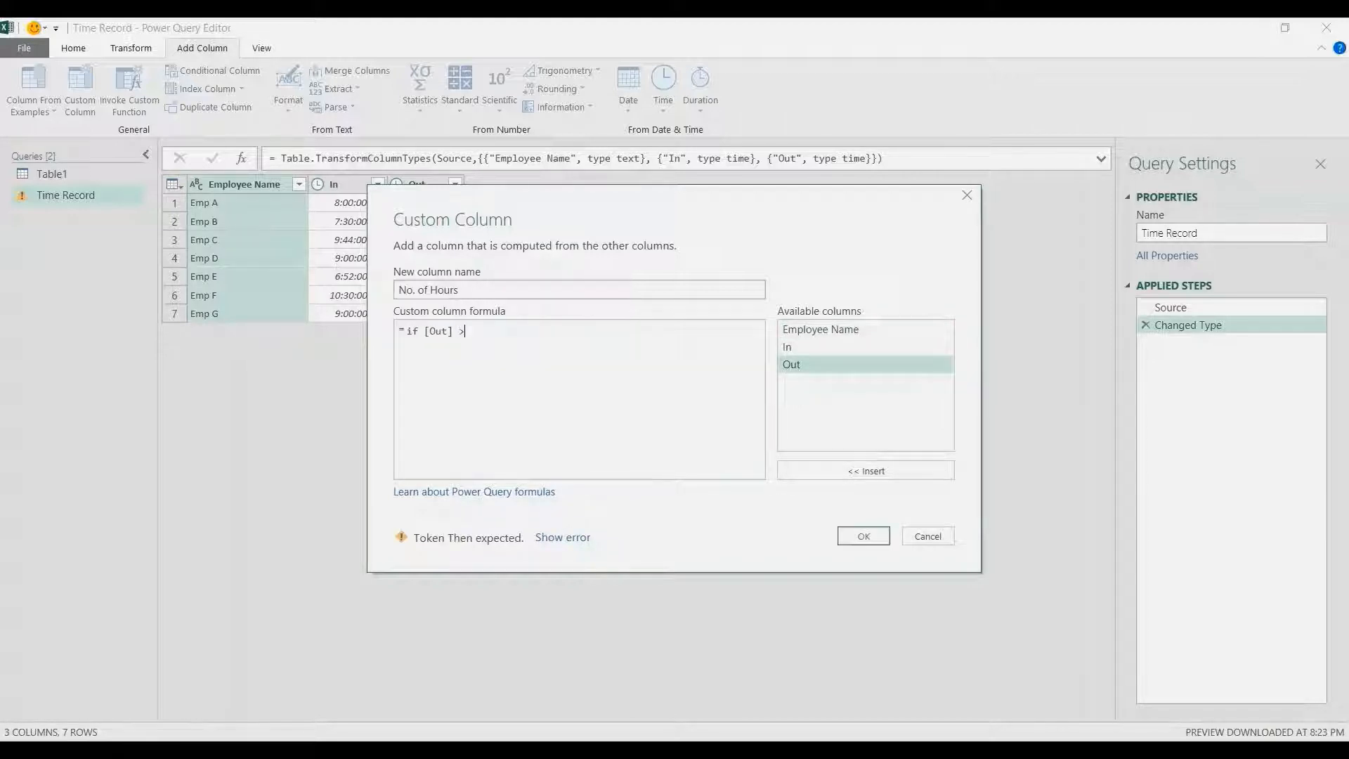
{"action": "double_click", "coordinate": [787, 347]}
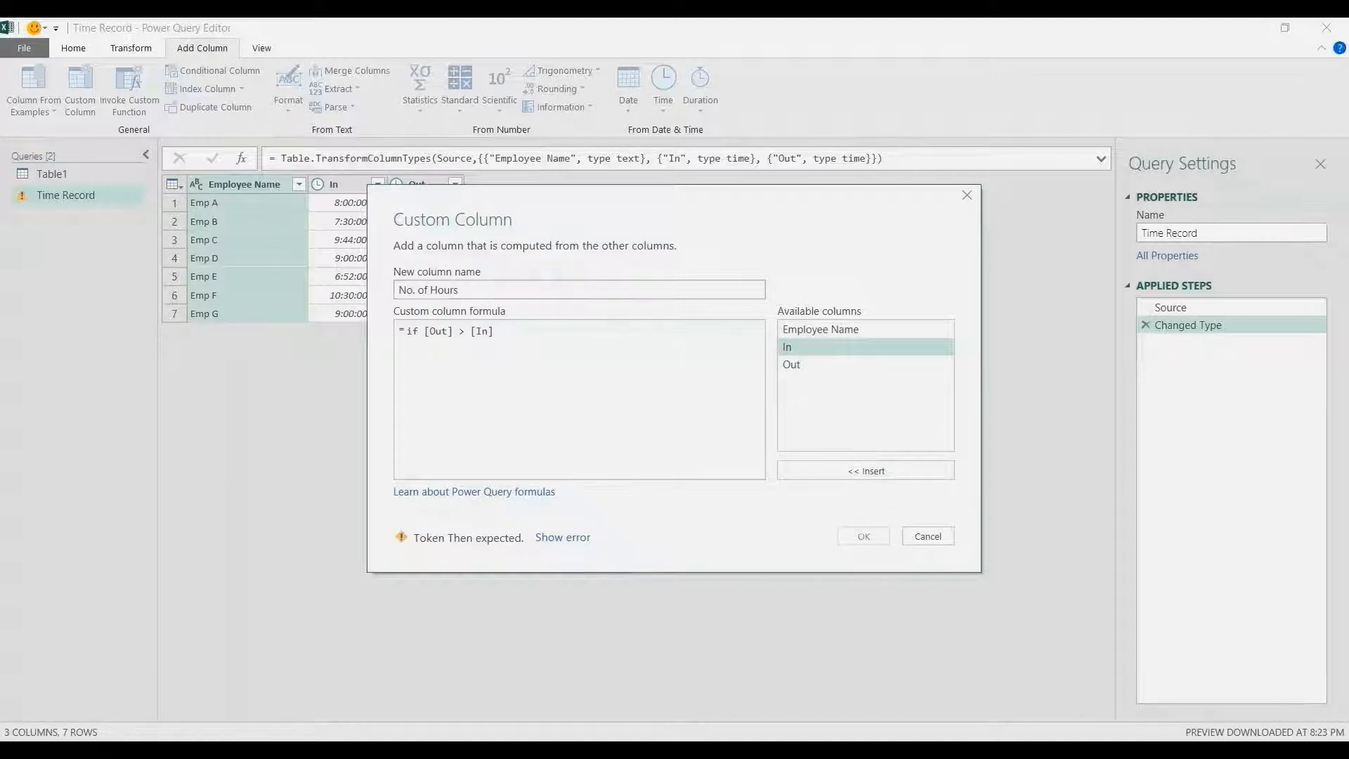
{"action": "type", "text": "then"}
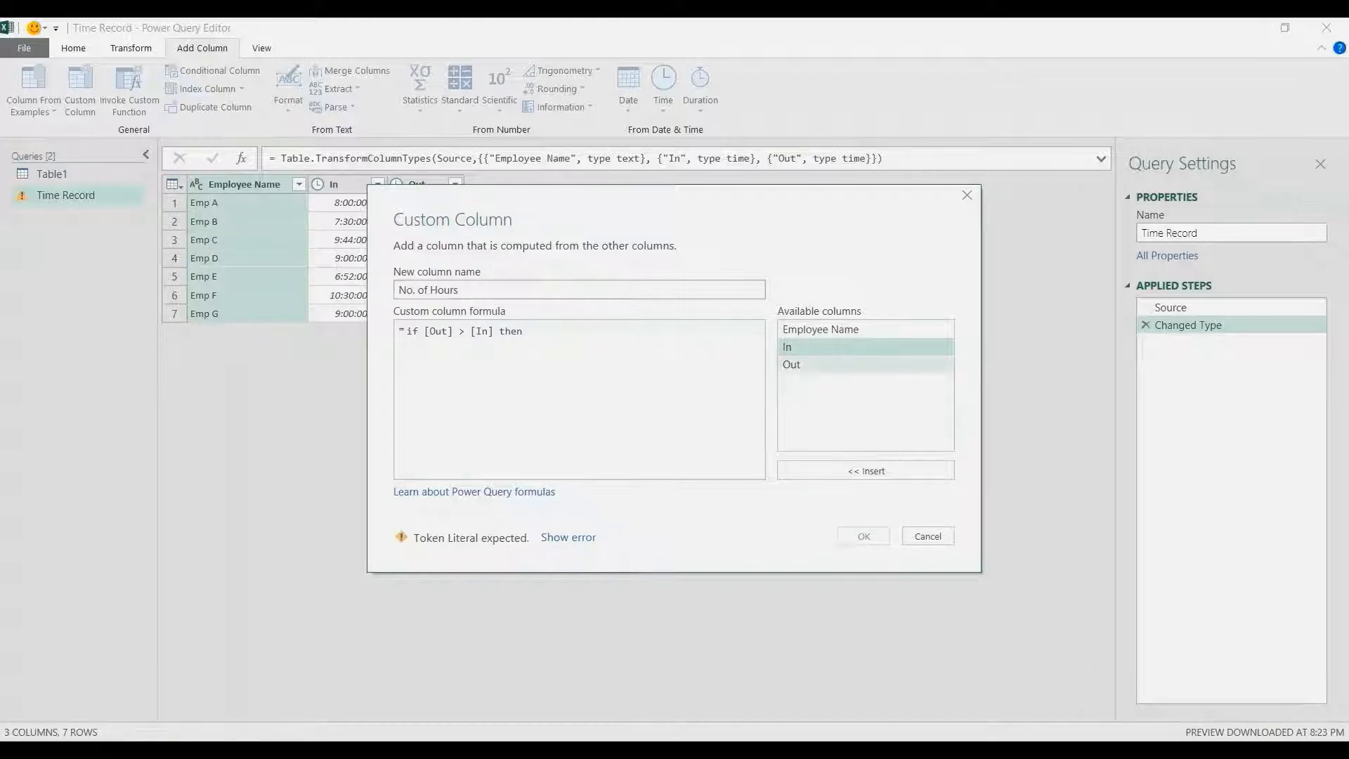
Add [Out] - [In] as the then result and else [Out] - [In] as the alternative
{"action": "double_click", "coordinate": [792, 364]}
{"action": "type", "text": "-"}
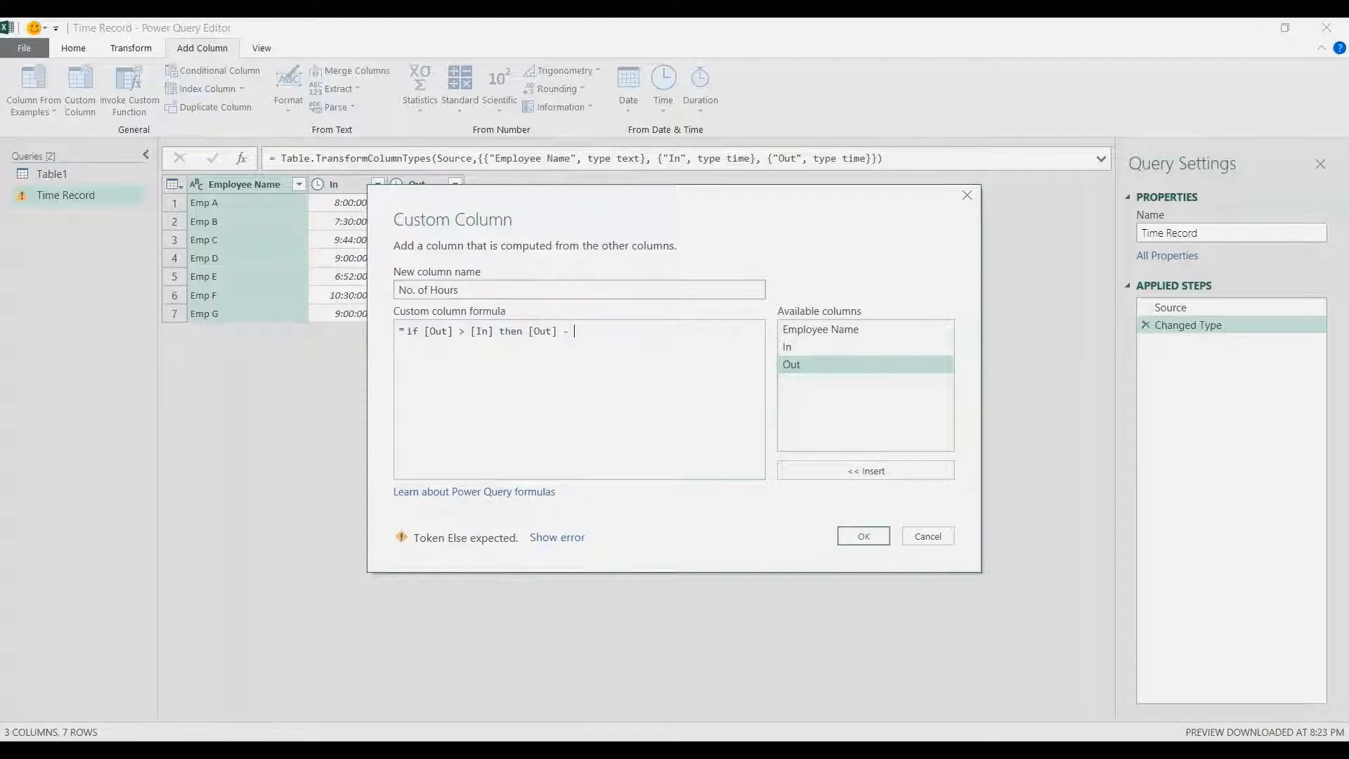
{"action": "double_click", "coordinate": [787, 347]}
{"action": "type", "text": "el"}
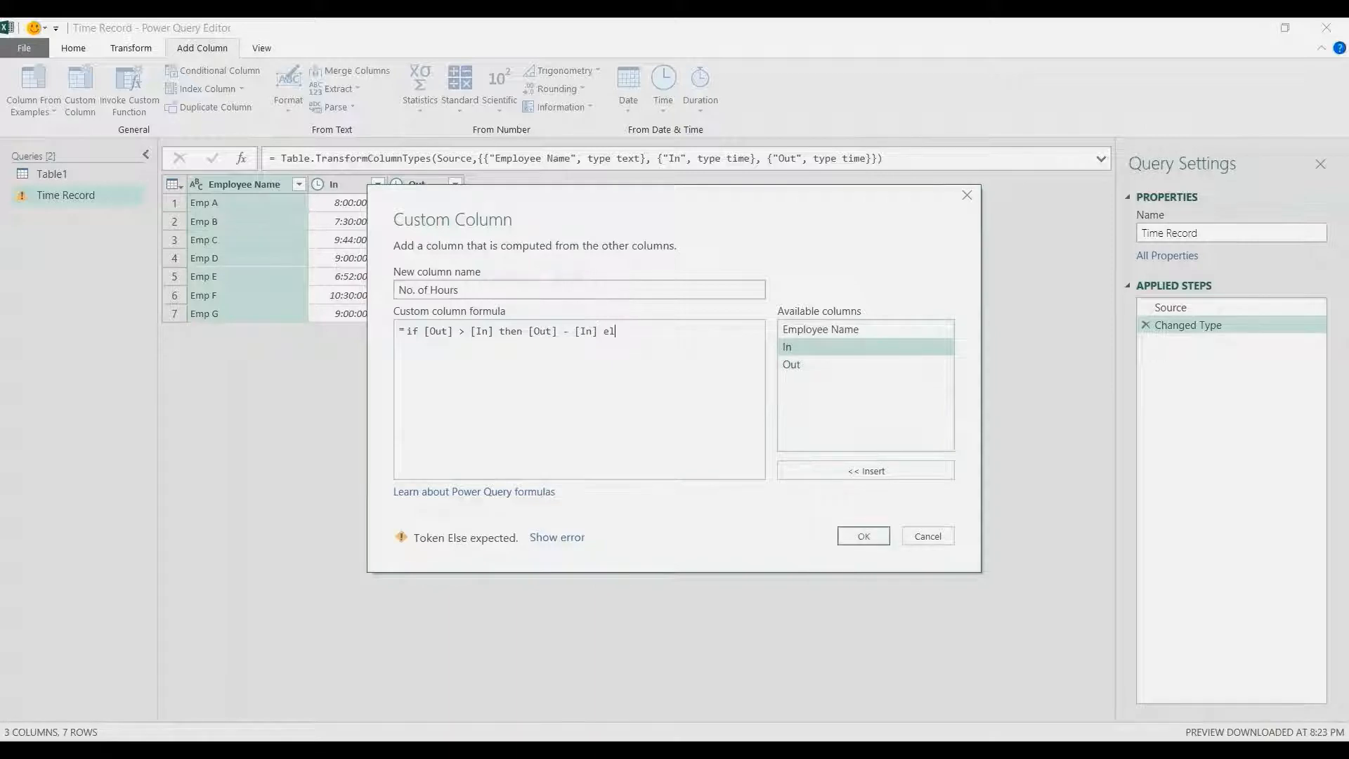
{"action": "type", "text": "se"}
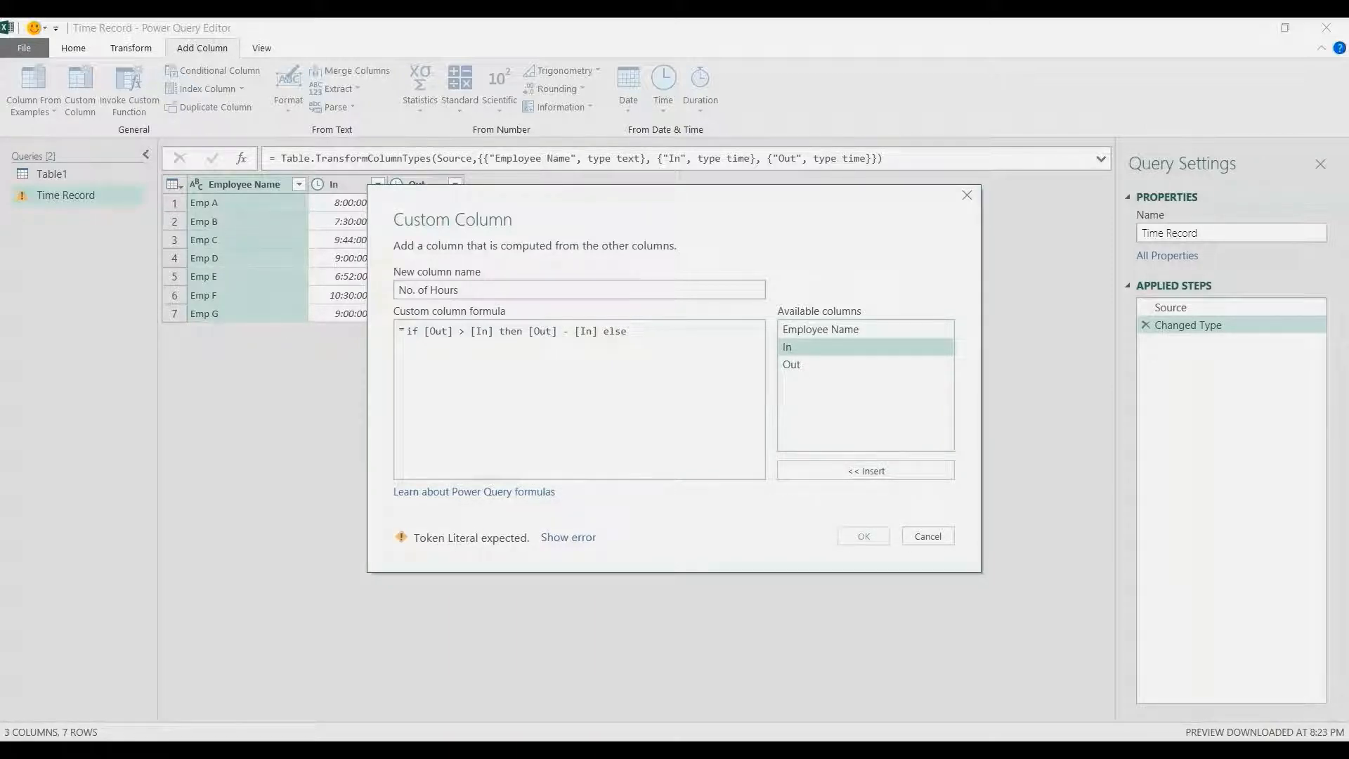
{"action": "double_click", "coordinate": [792, 364]}
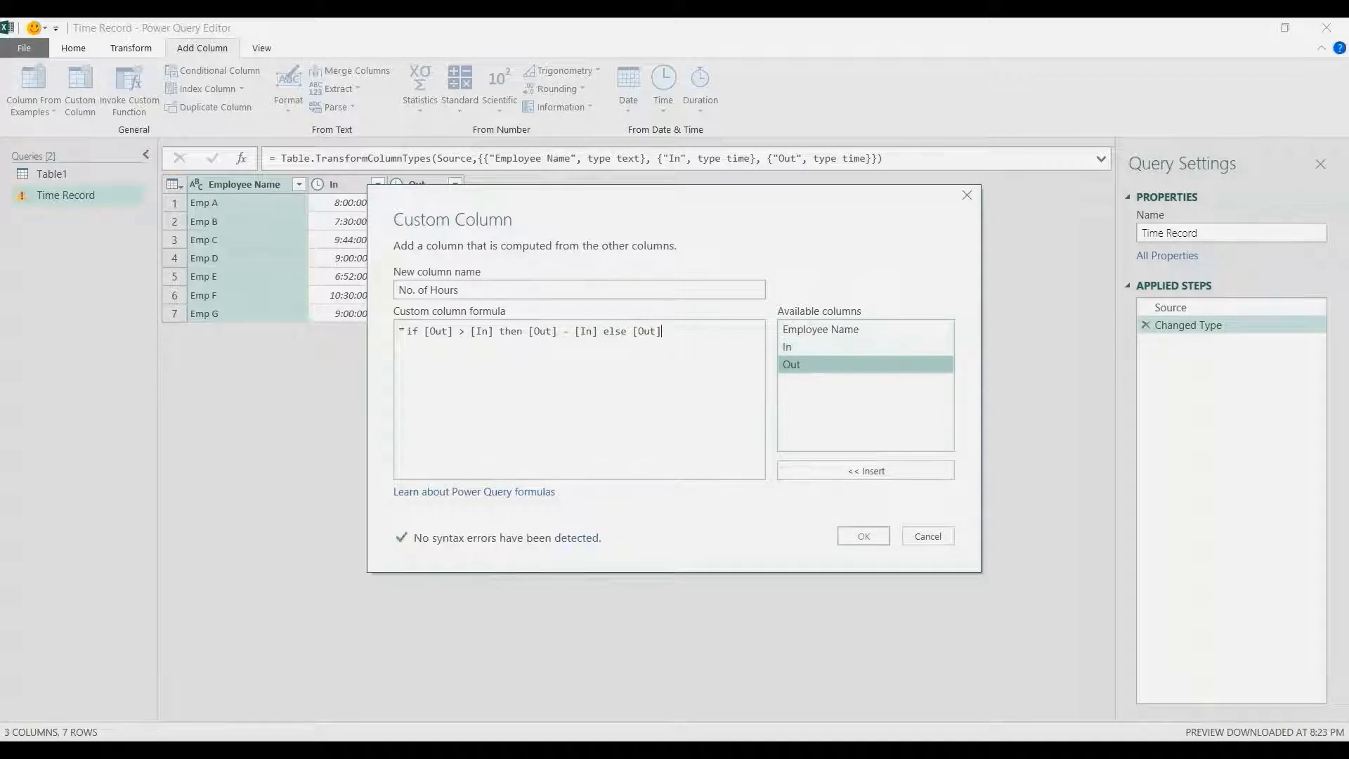
{"action": "type", "text": "-"}
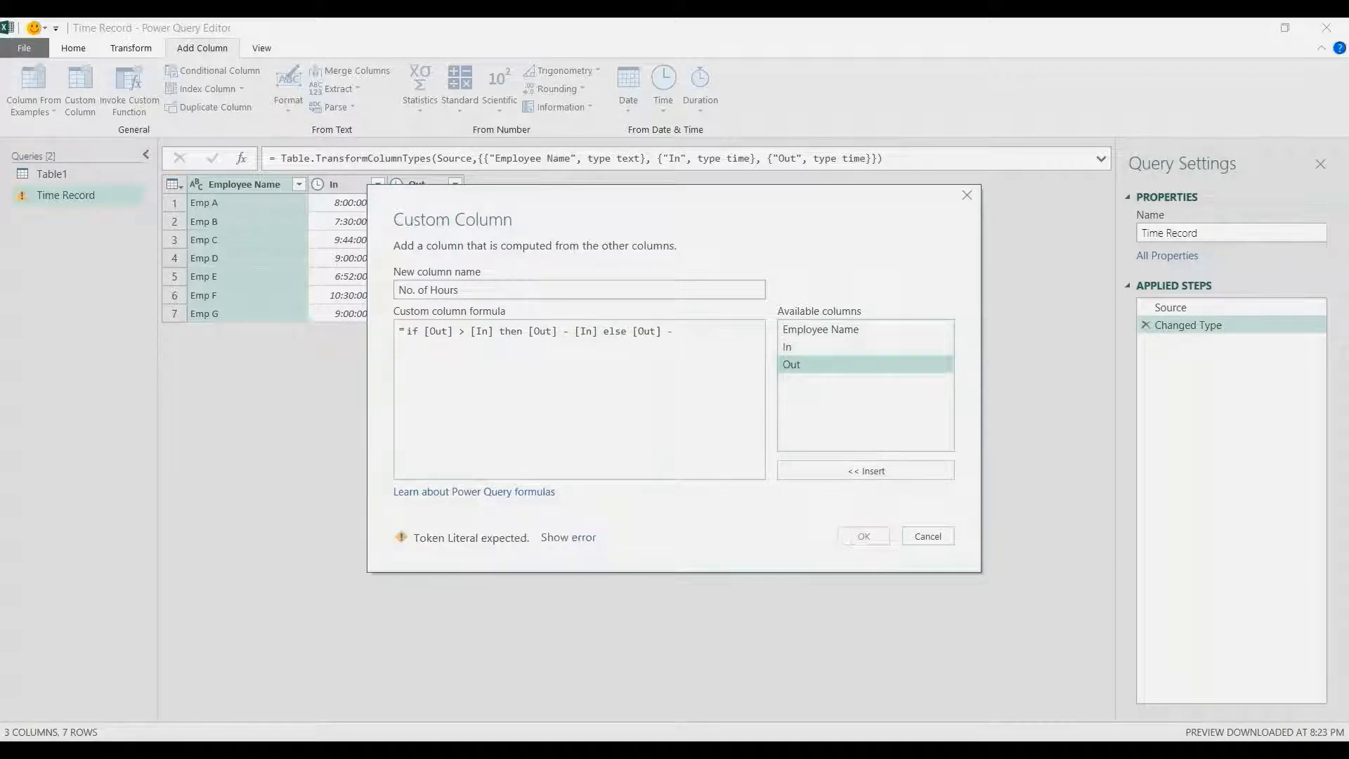
{"action": "double_click", "coordinate": [787, 347]}
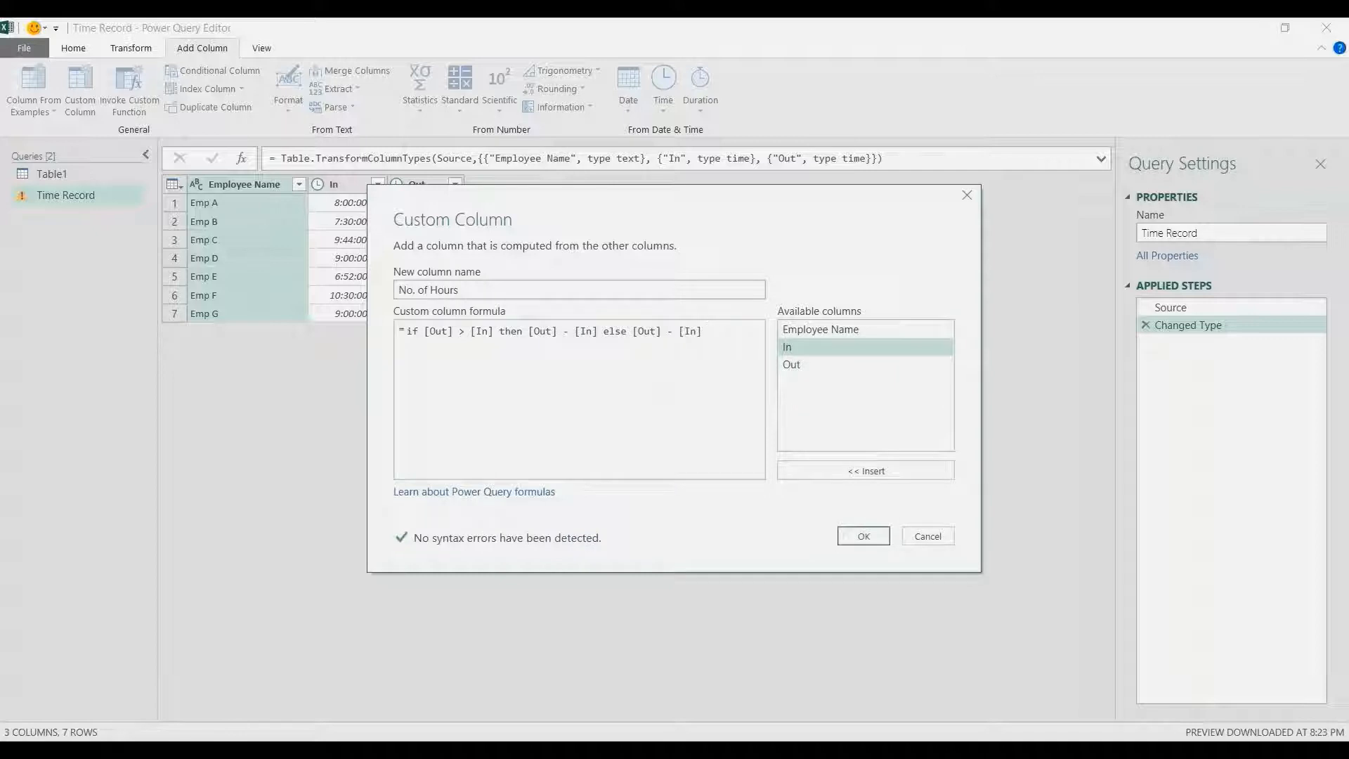
Append + #time(24,0,0) to the else branch to handle overnight shifts
{"action": "type", "text": "+ #tim"}
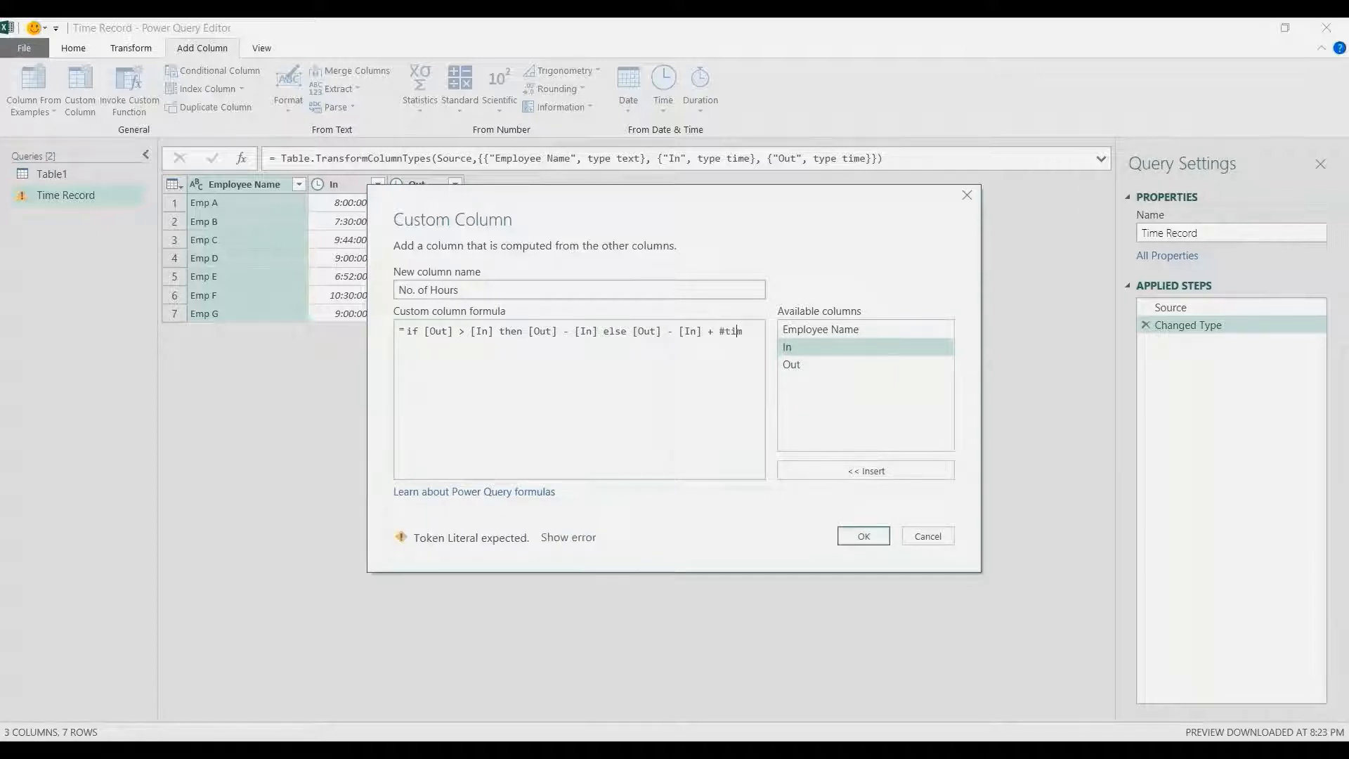
{"action": "type", "text": "e("}
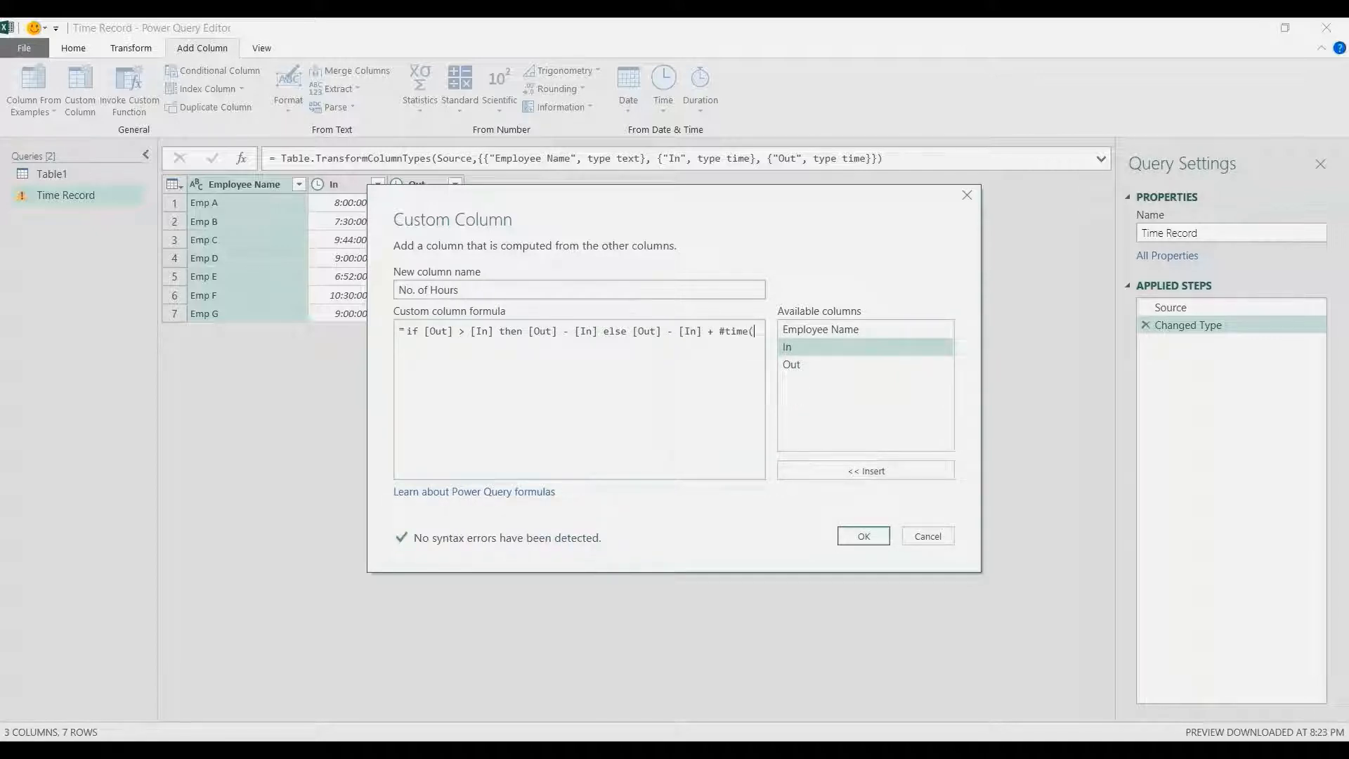
{"action": "type", "text": "24,0"}
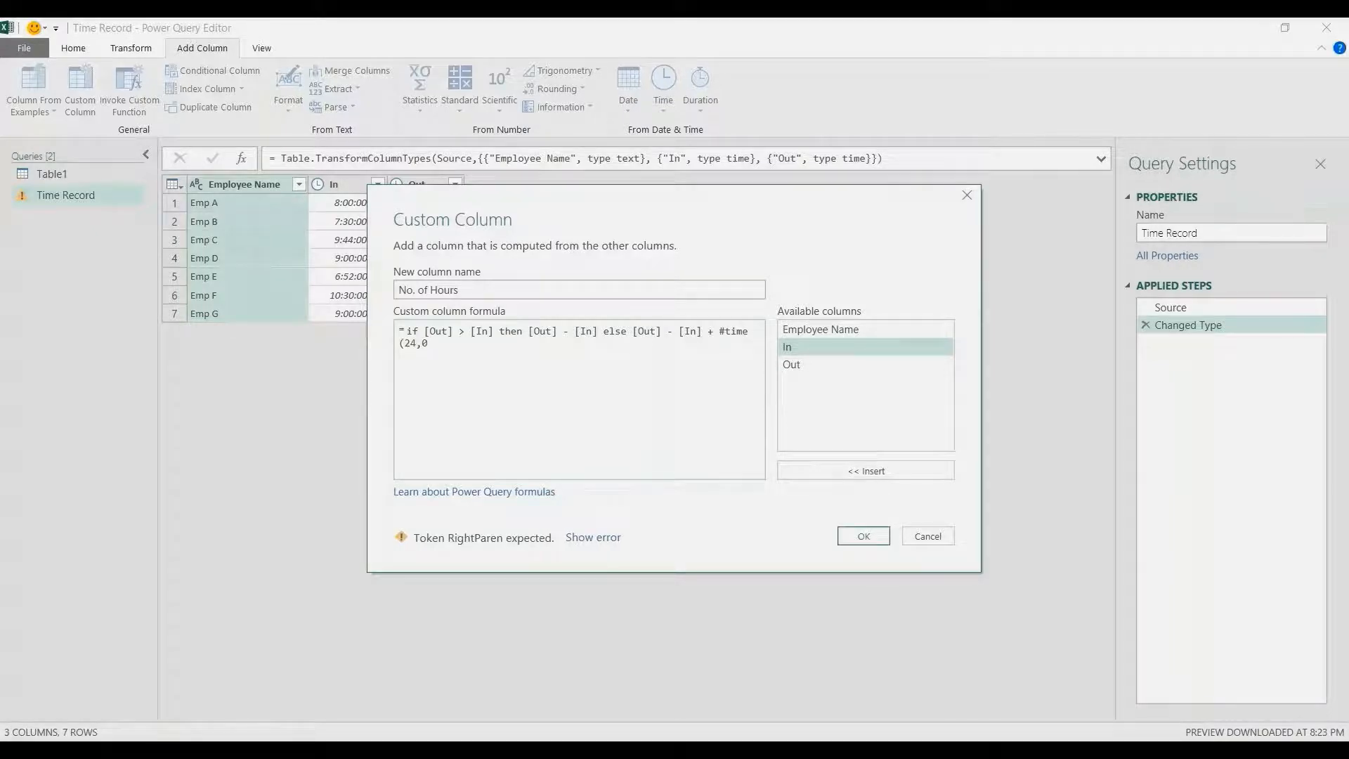
{"action": "type", "text": ",0)"}
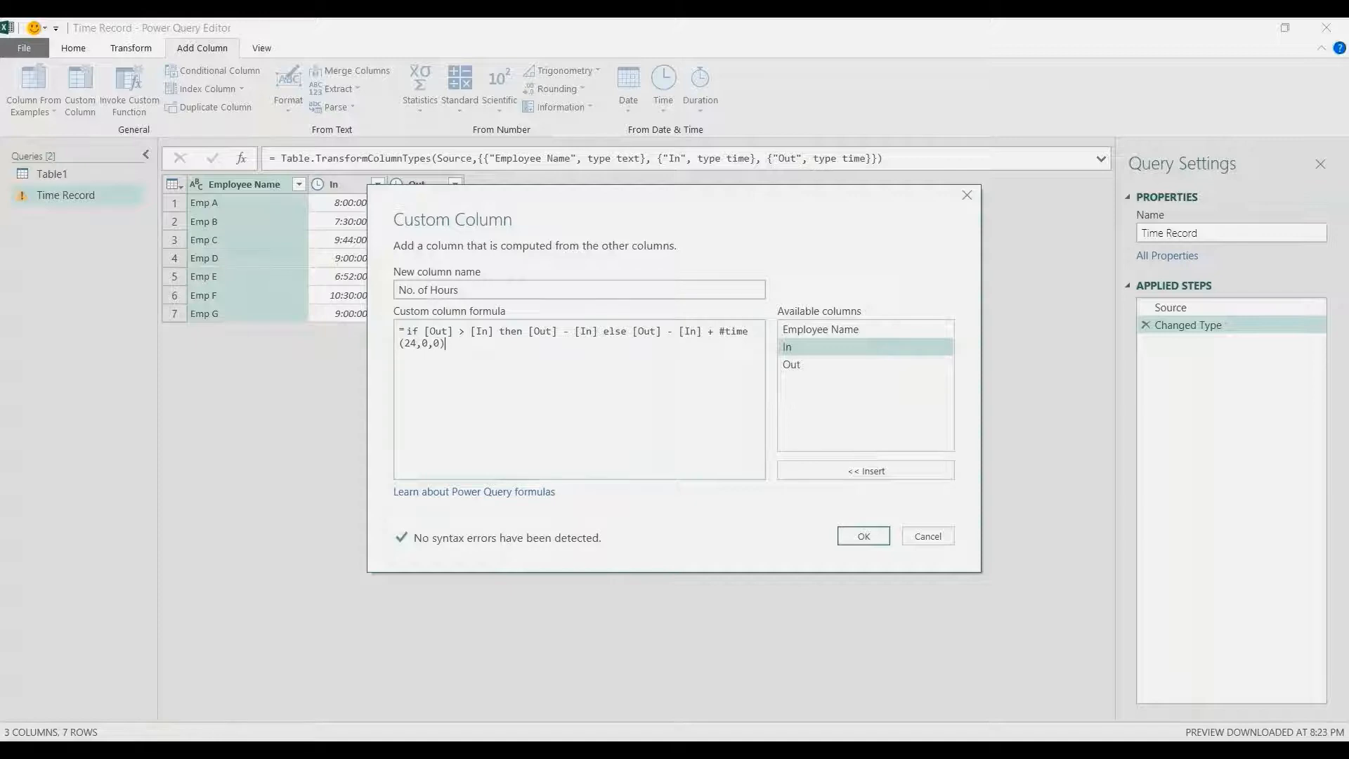
Wrap the then branch's [Out] - [In] in Number.From()
{"action": "type", "text": "Number.F"}
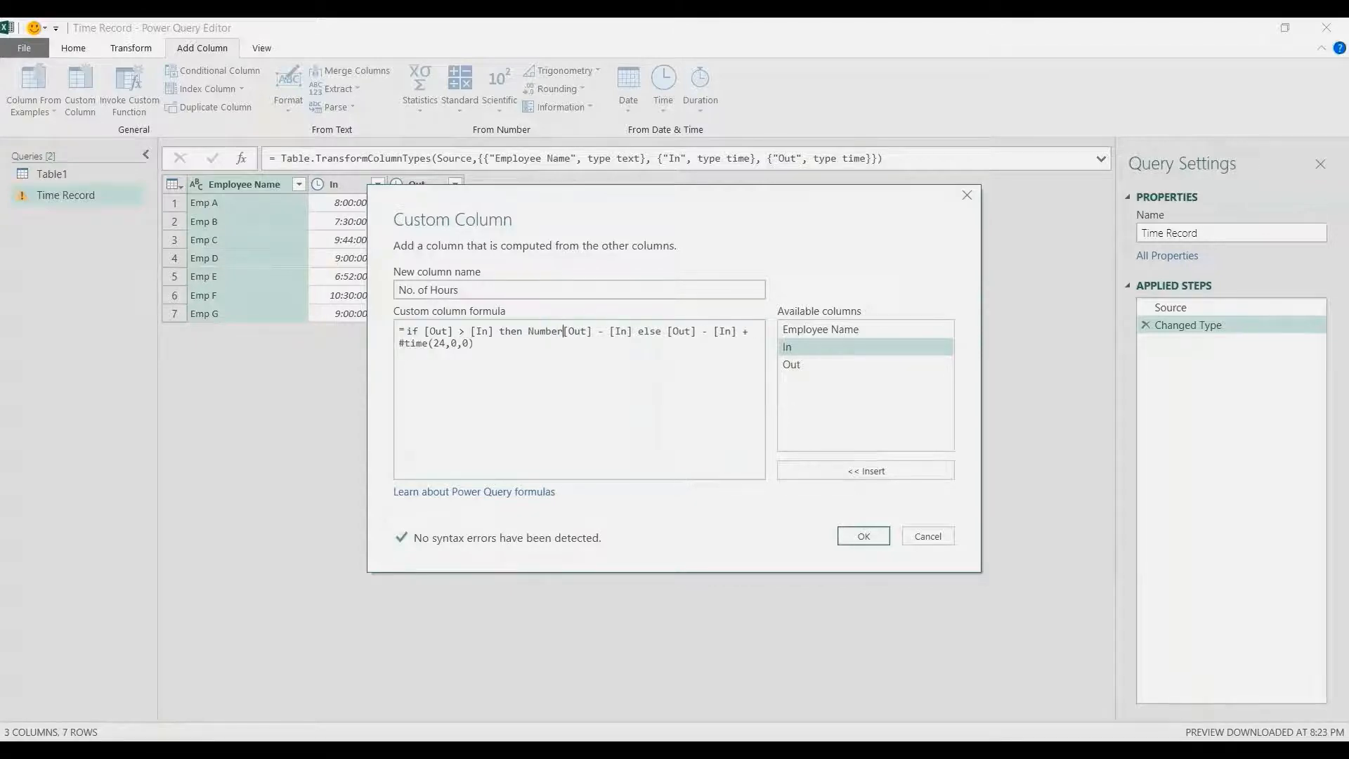
{"action": "type", "text": "rom("}
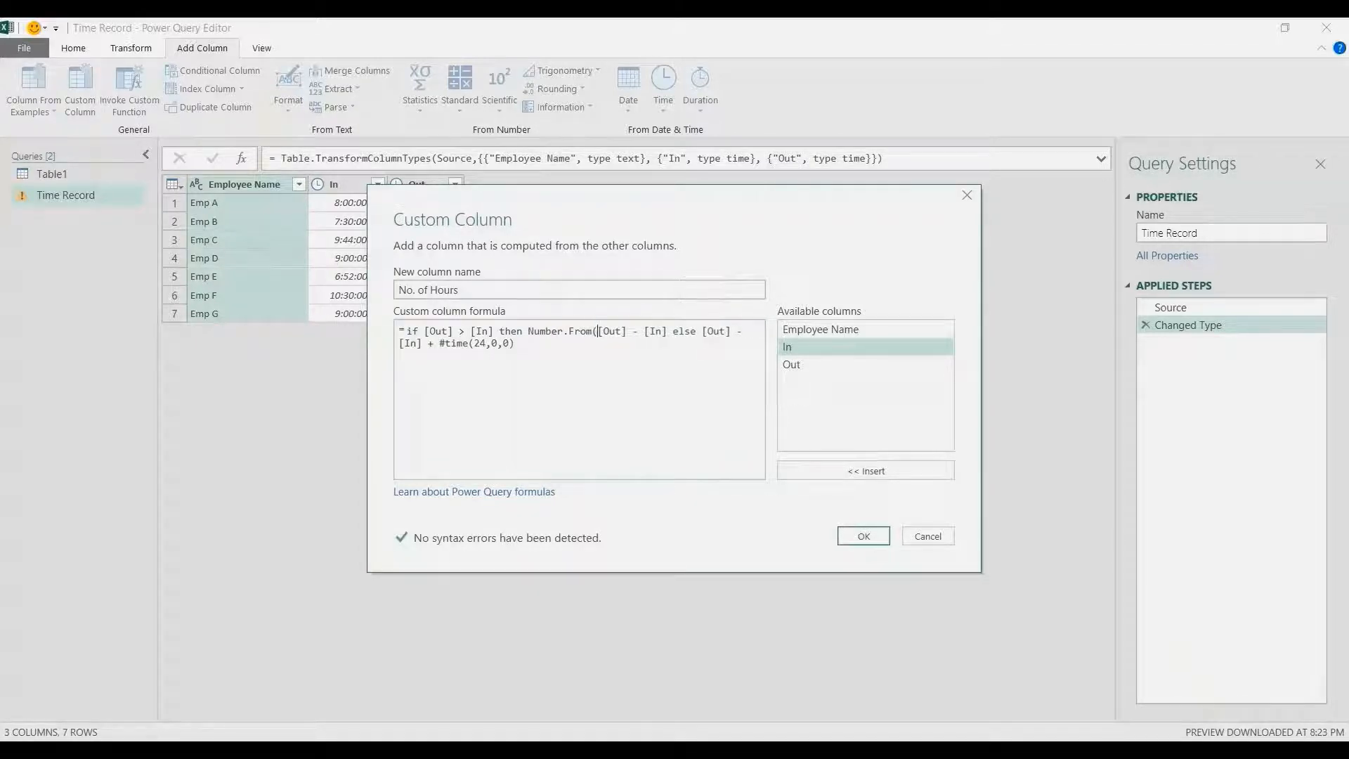
{"action": "left_click", "coordinate": [667, 332]}
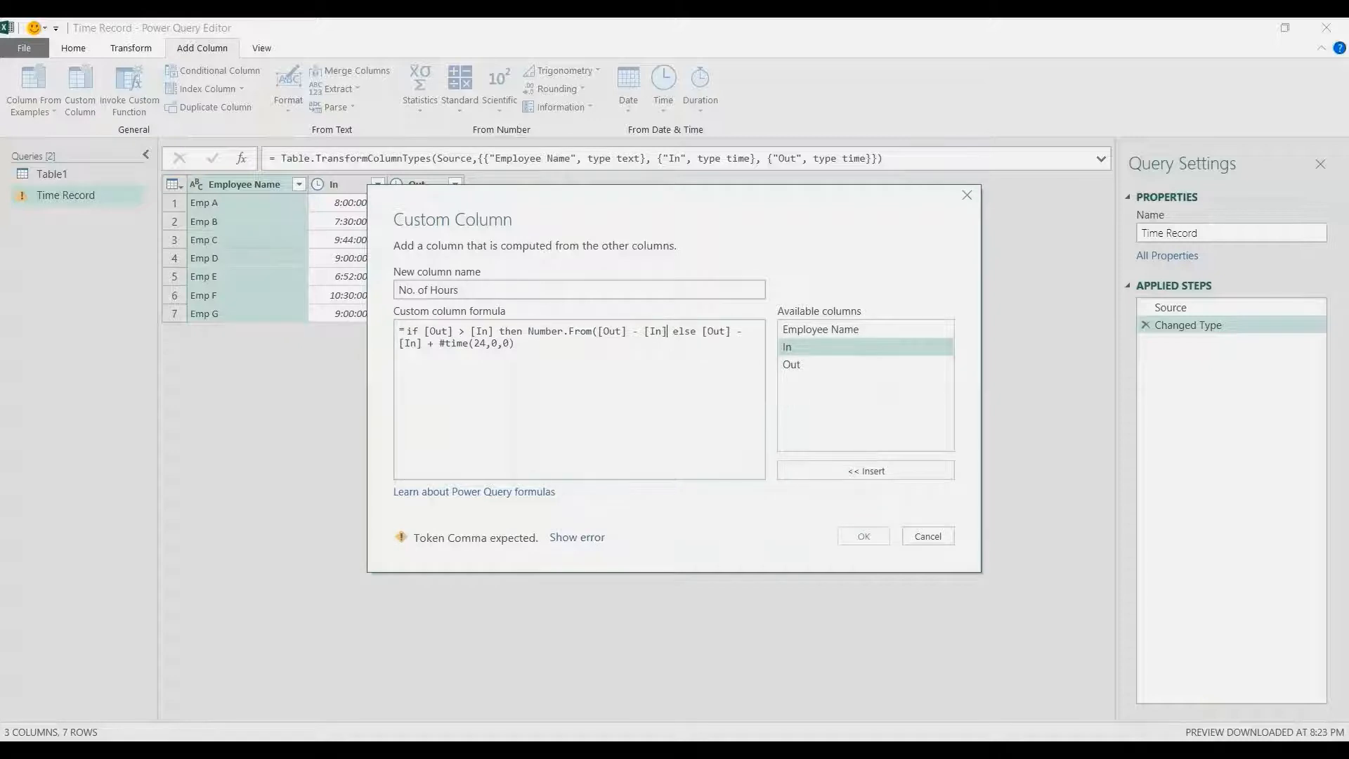
{"action": "type", "text": ") else "}
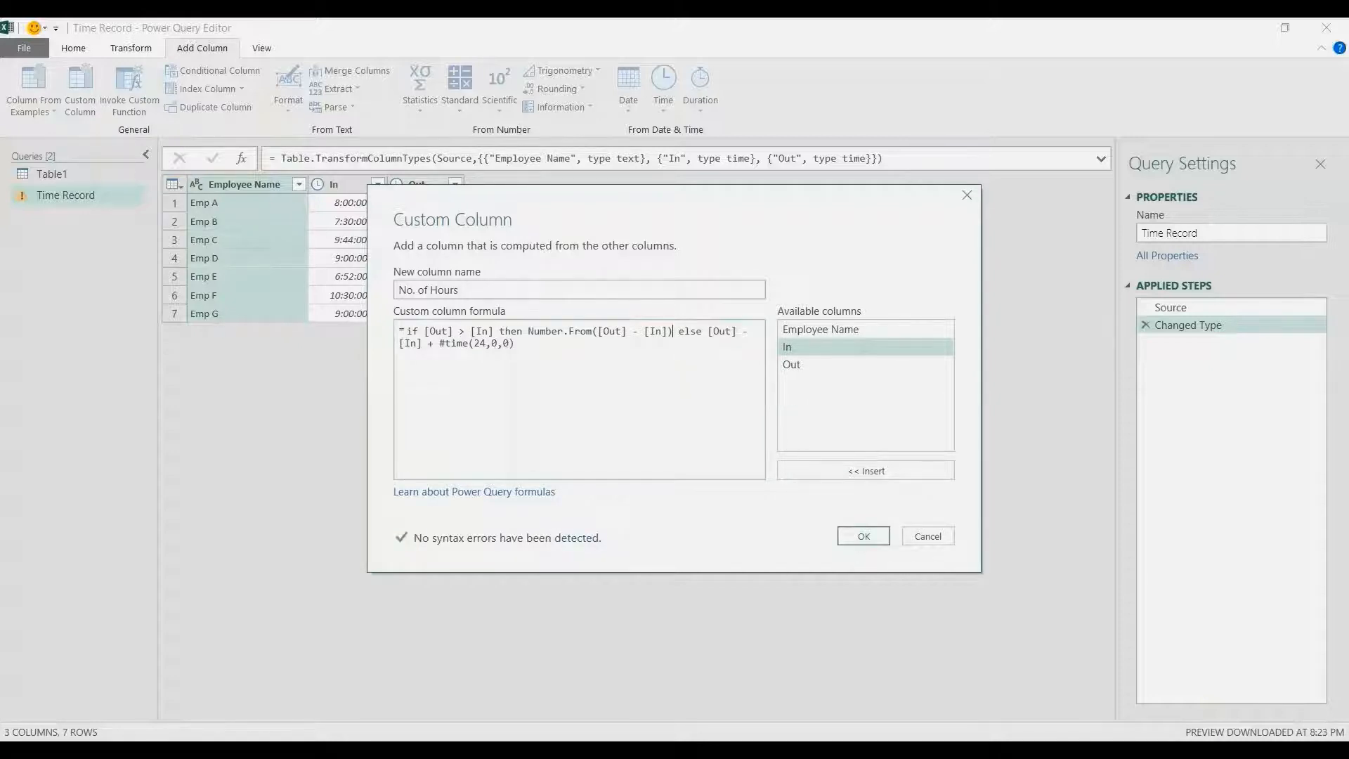
{"action": "type", "text": "Number.Fro"}
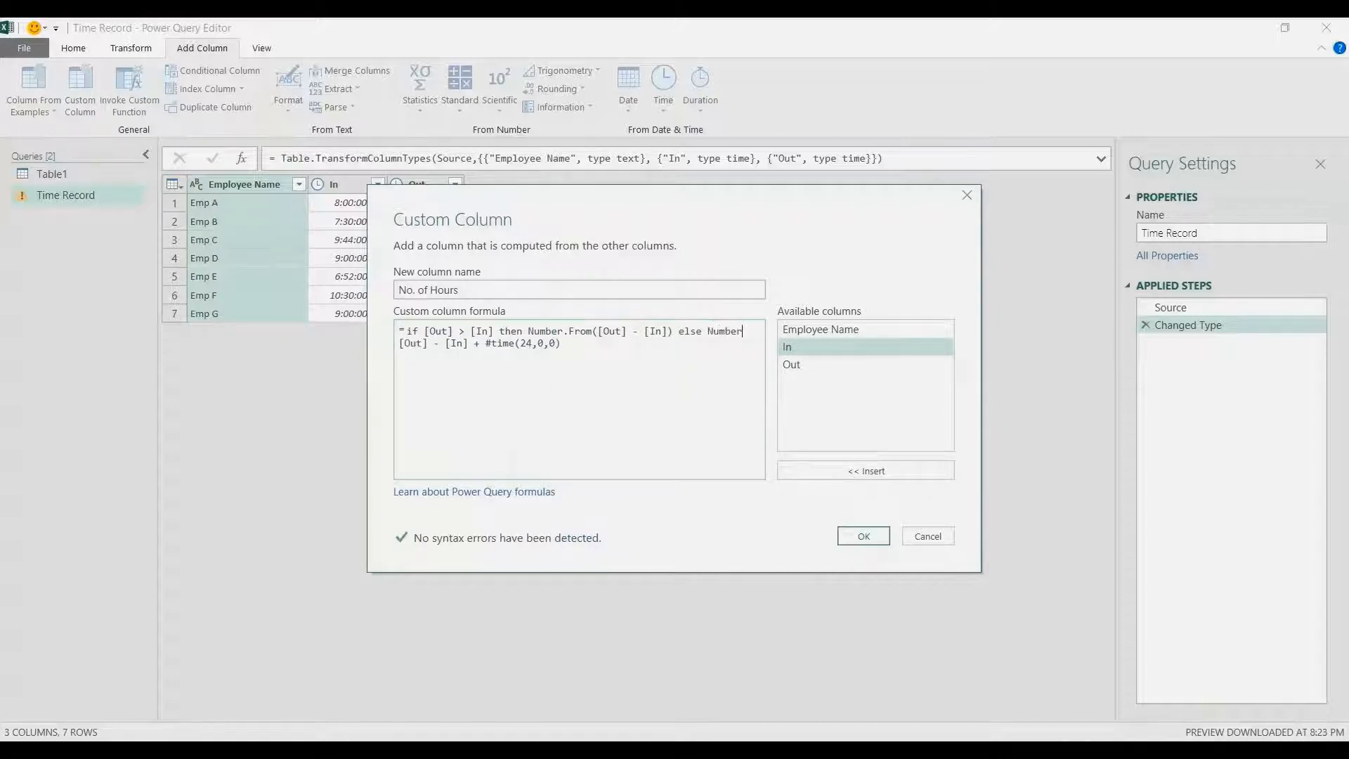
{"action": "type", "text": "m"}
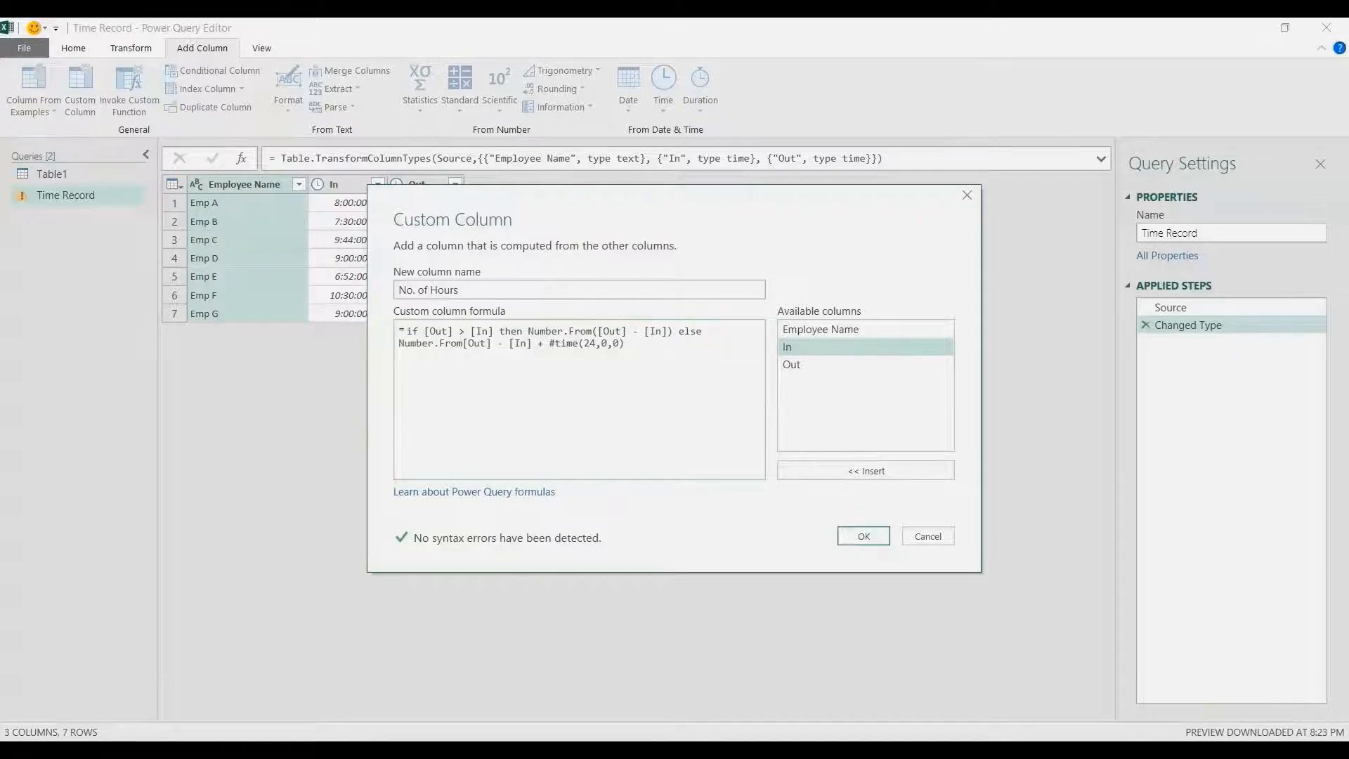
{"action": "type", "text": "("}
Wrap the else branch's [Out] - [In] + #time(24,0,0) in Number.From()
{"action": "left_click", "coordinate": [631, 344]}
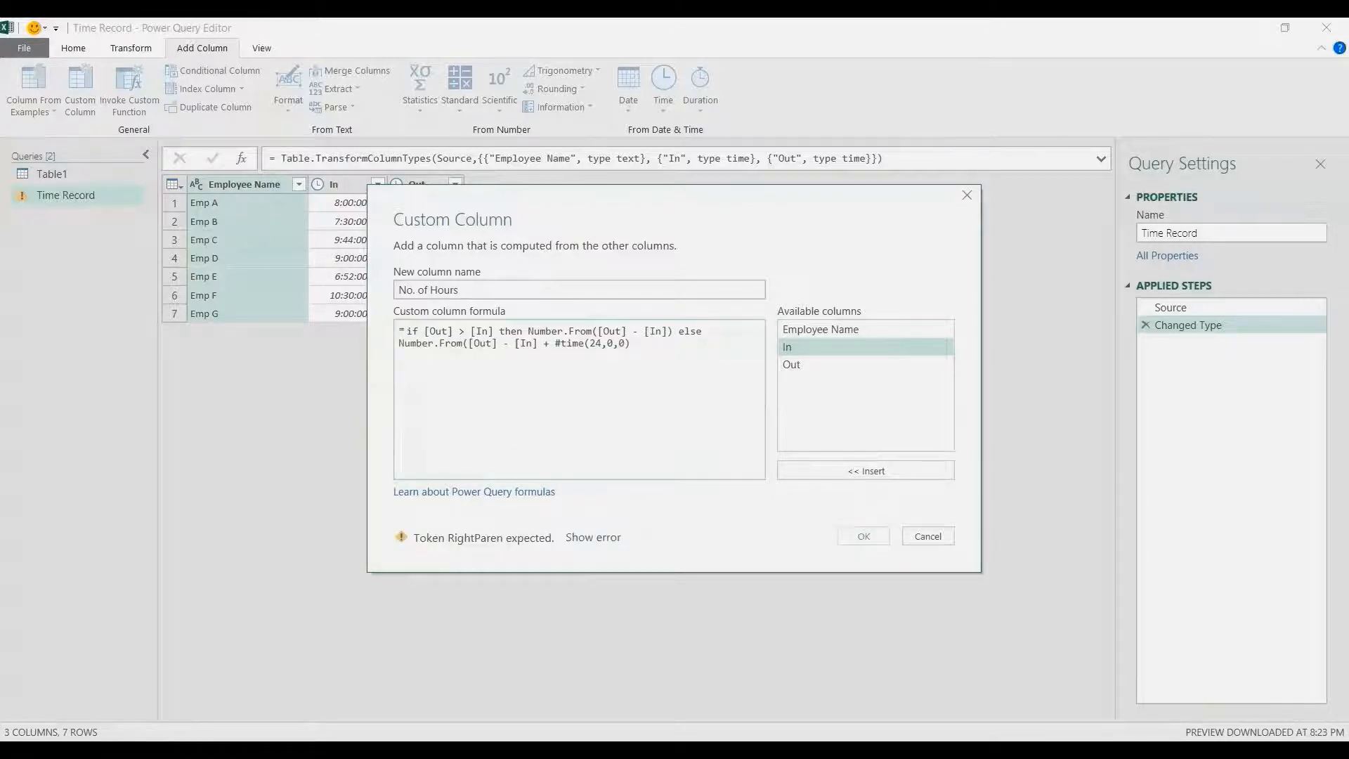
{"action": "type", "text": ")"}
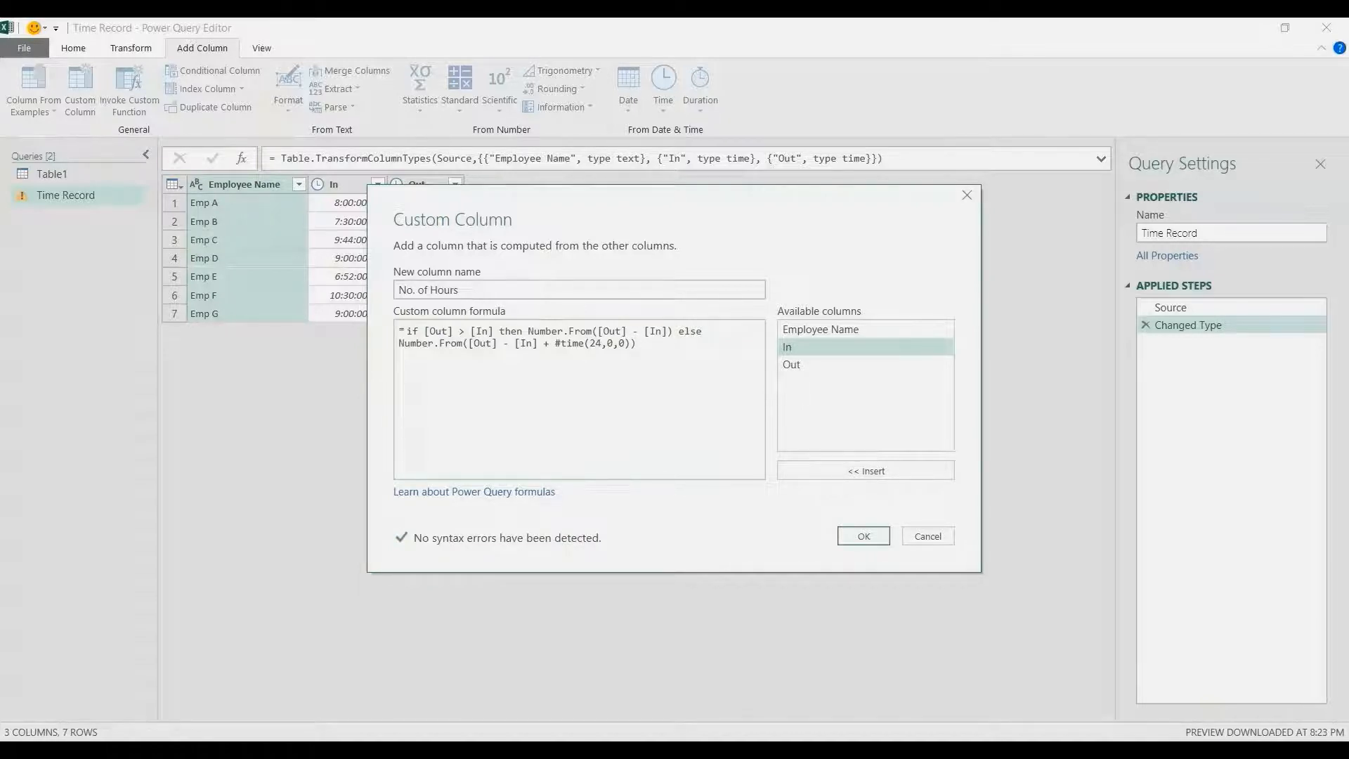
Multiply both branches by 24 to convert to hours and create the No. of Hours column
{"action": "left_click", "coordinate": [672, 331]}
{"action": "type", "text": "*24"}
{"action": "type", "text": "4"}
{"action": "left_click", "coordinate": [863, 536]}
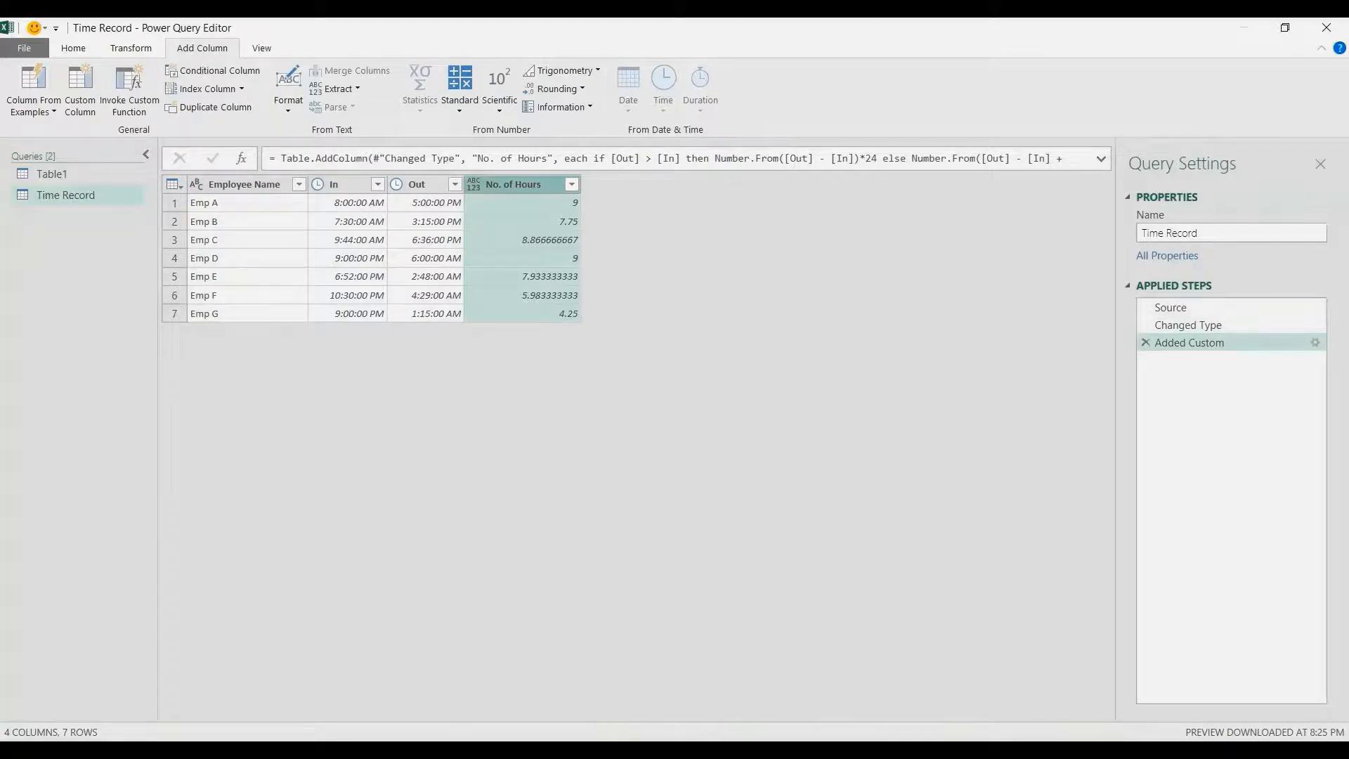
Reopen the Added Custom step's formula and prefix it with Number.Round(
{"action": "left_click", "coordinate": [1315, 342]}
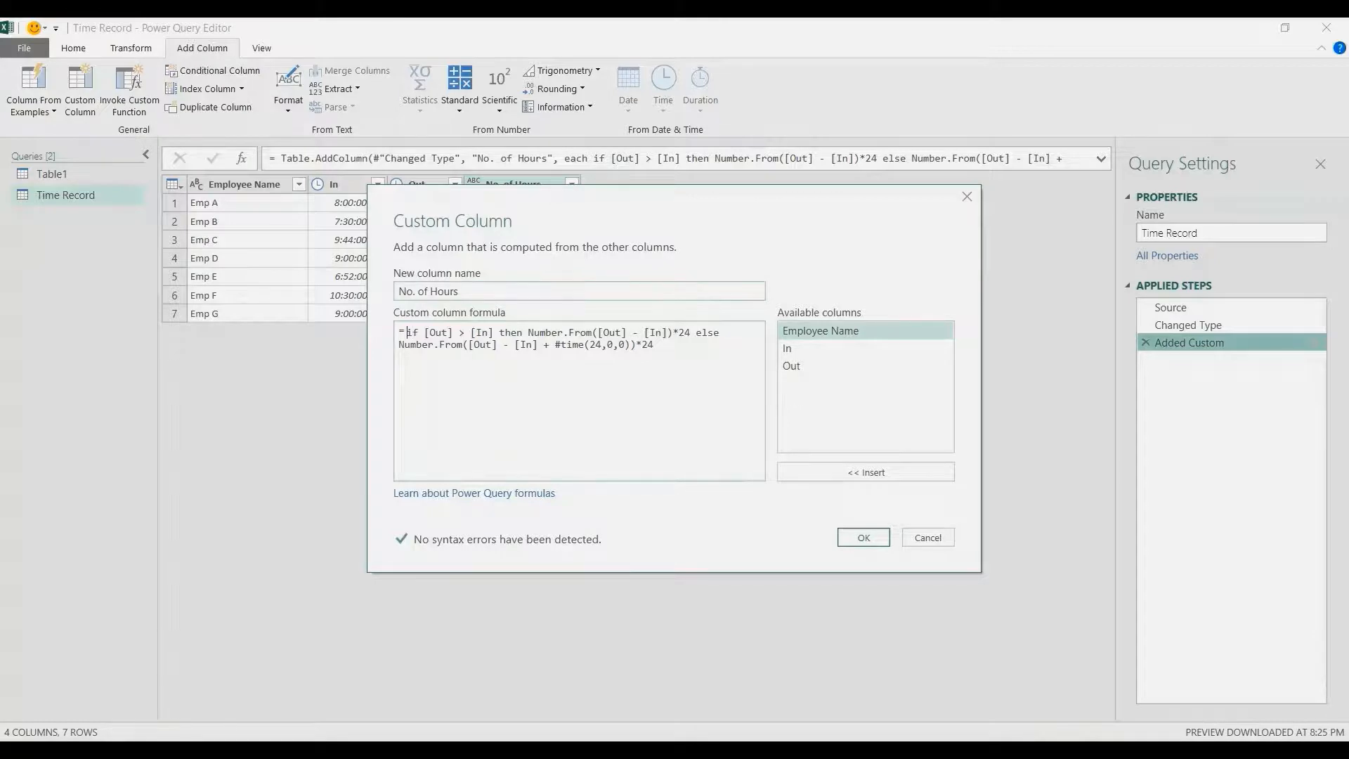
{"action": "type", "text": "Nu"}
{"action": "type", "text": "r.ROund"}
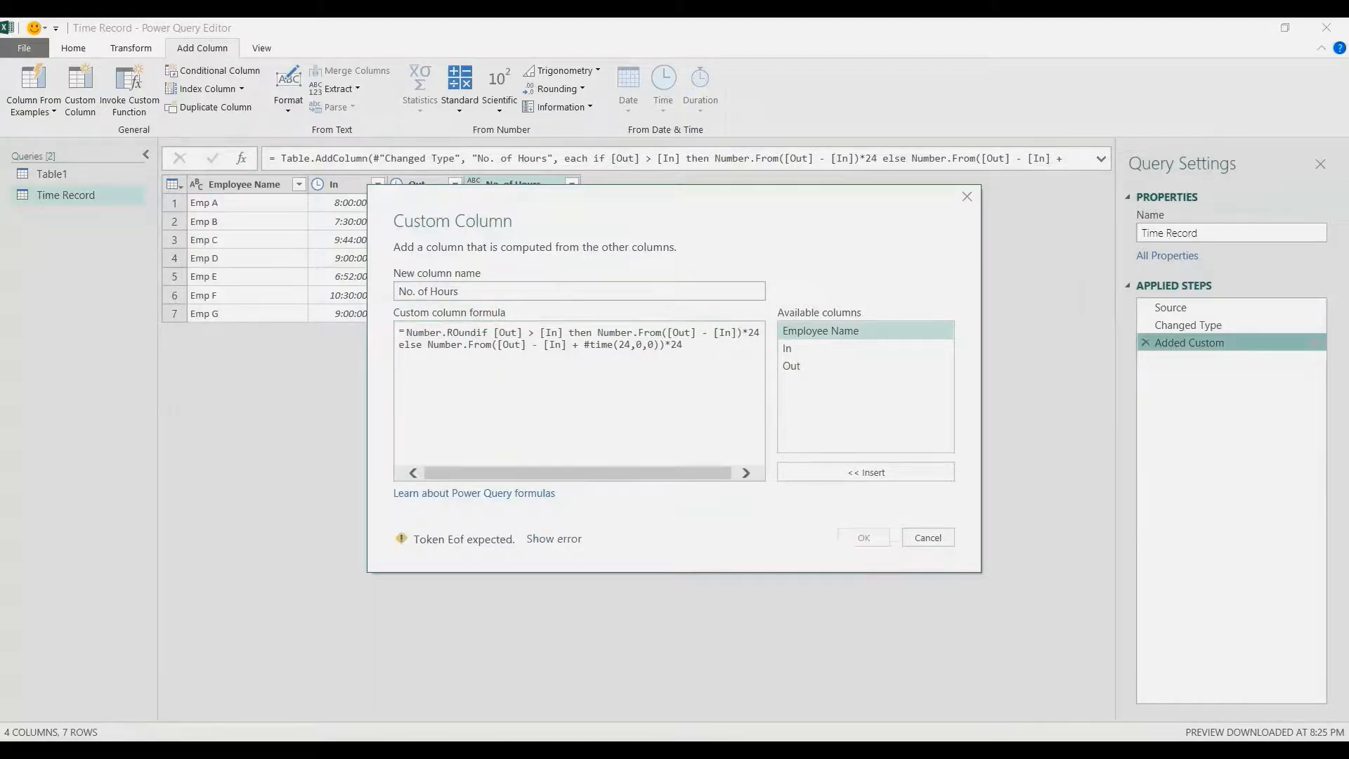
{"action": "key", "text": "BackSpace"}
{"action": "key", "text": "BackSpace"}
{"action": "key", "text": "BackSpace"}
{"action": "key", "text": "BackSpace"}
{"action": "type", "text": "ound("}
Finish Number.Round with 2 decimal places and RoundingMode.Up, then apply the edited column
{"action": "left_click", "coordinate": [706, 345]}
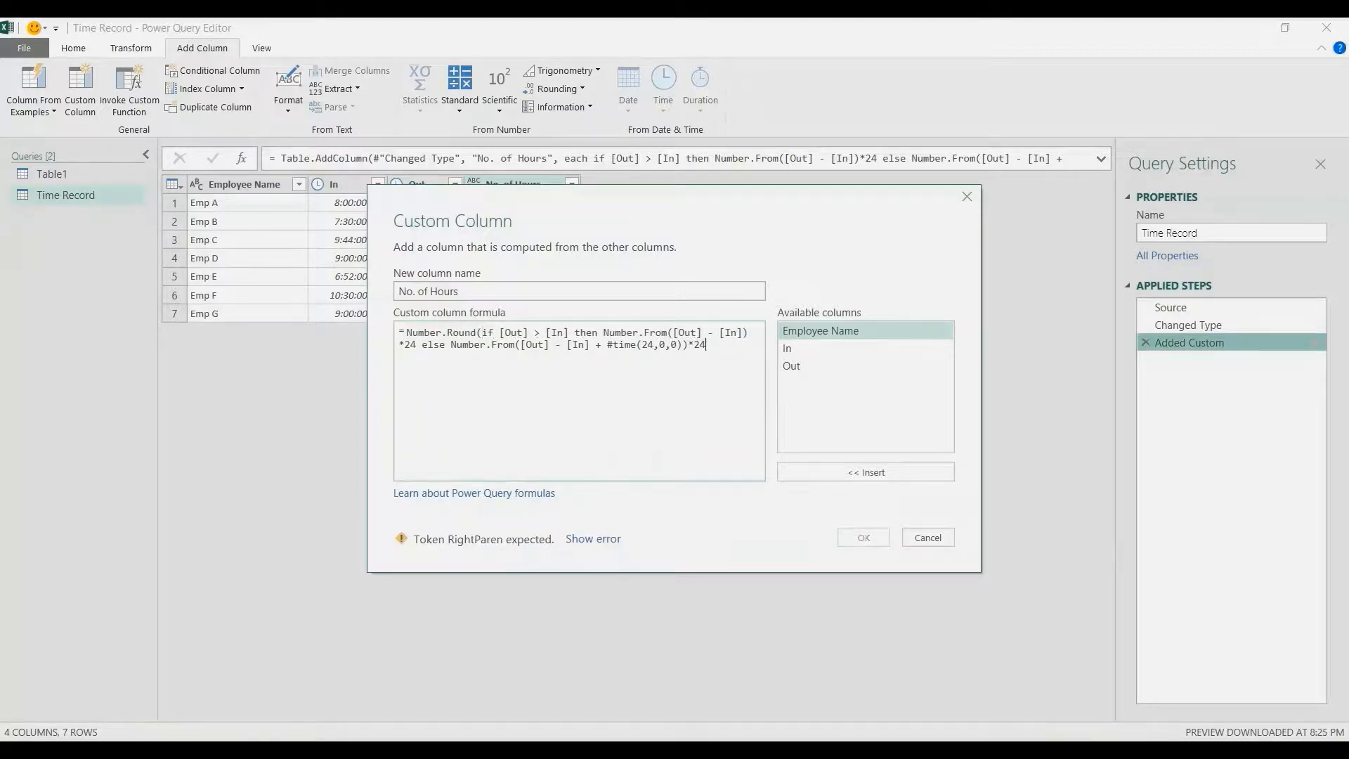
{"action": "type", "text": ", 2"}
{"action": "key", "text": "BackSpace"}
{"action": "type", "text": ", "}
{"action": "type", "text": "Roundi"}
{"action": "type", "text": "ngMode.U"}
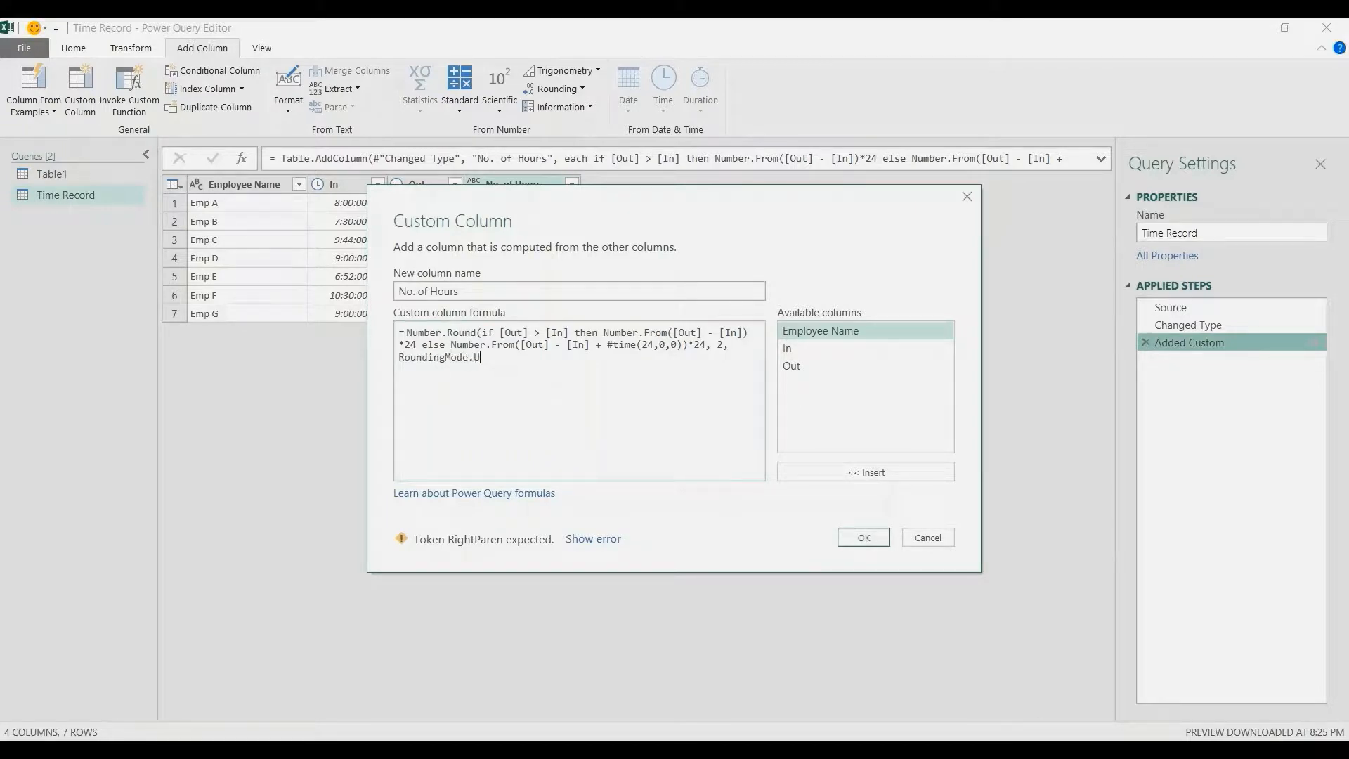
{"action": "type", "text": "p)"}
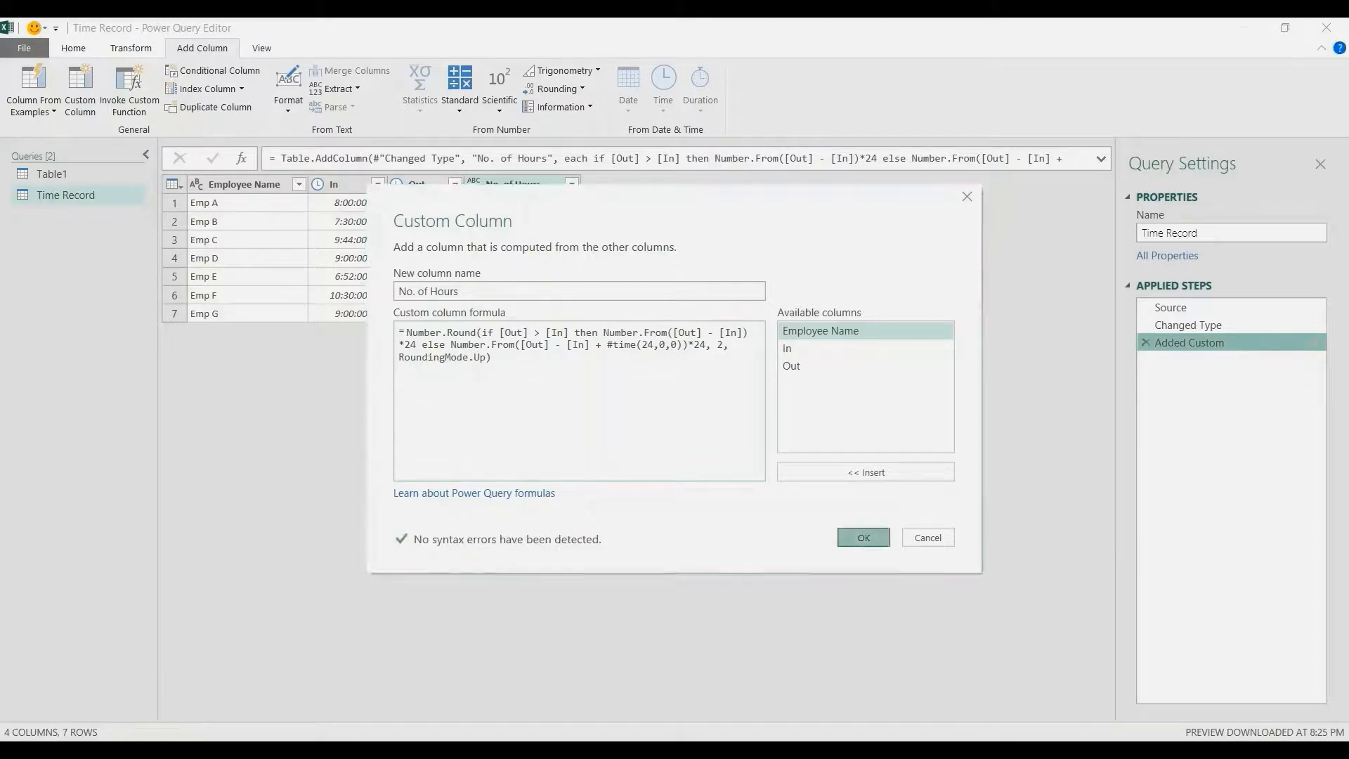
{"action": "left_click", "coordinate": [863, 537]}
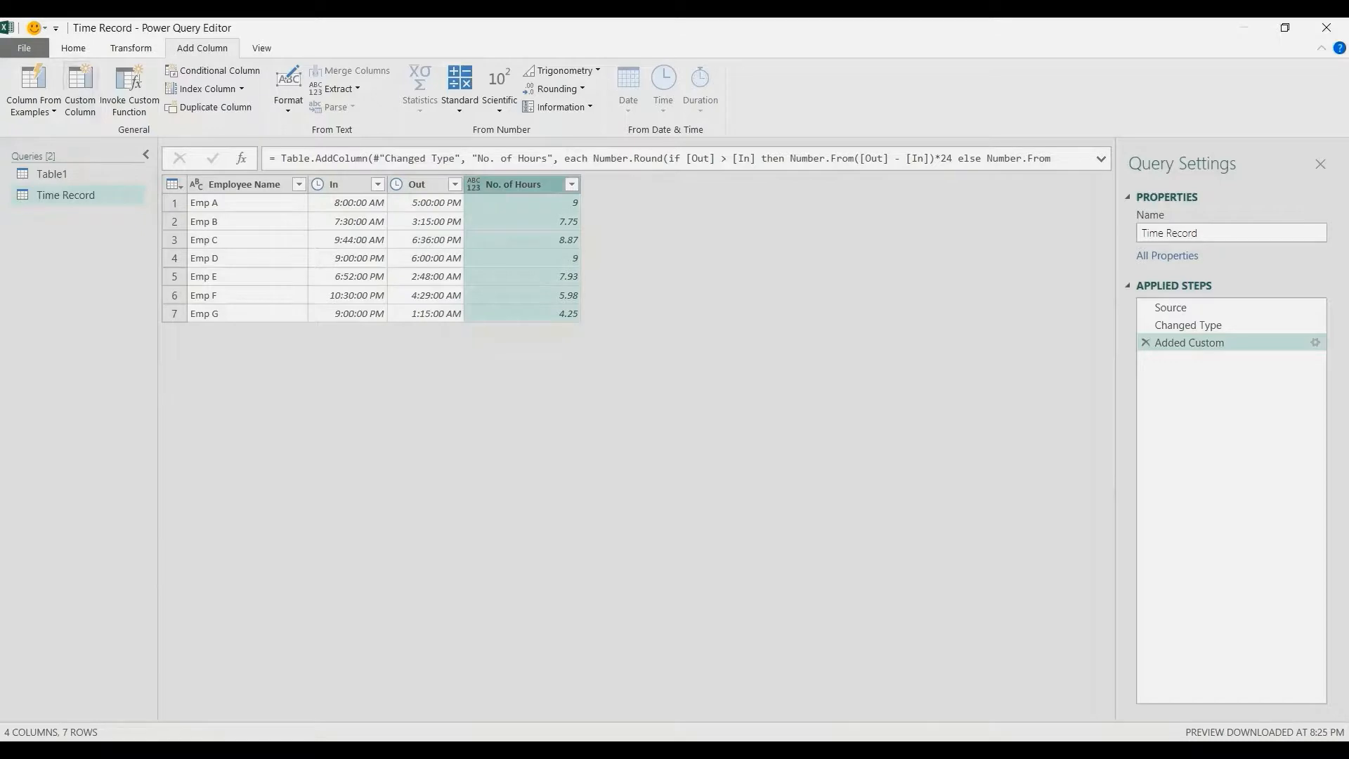
Close and load the Time Record query as a table on a new worksheet
{"action": "left_click", "coordinate": [73, 48]}
{"action": "left_click", "coordinate": [22, 108]}
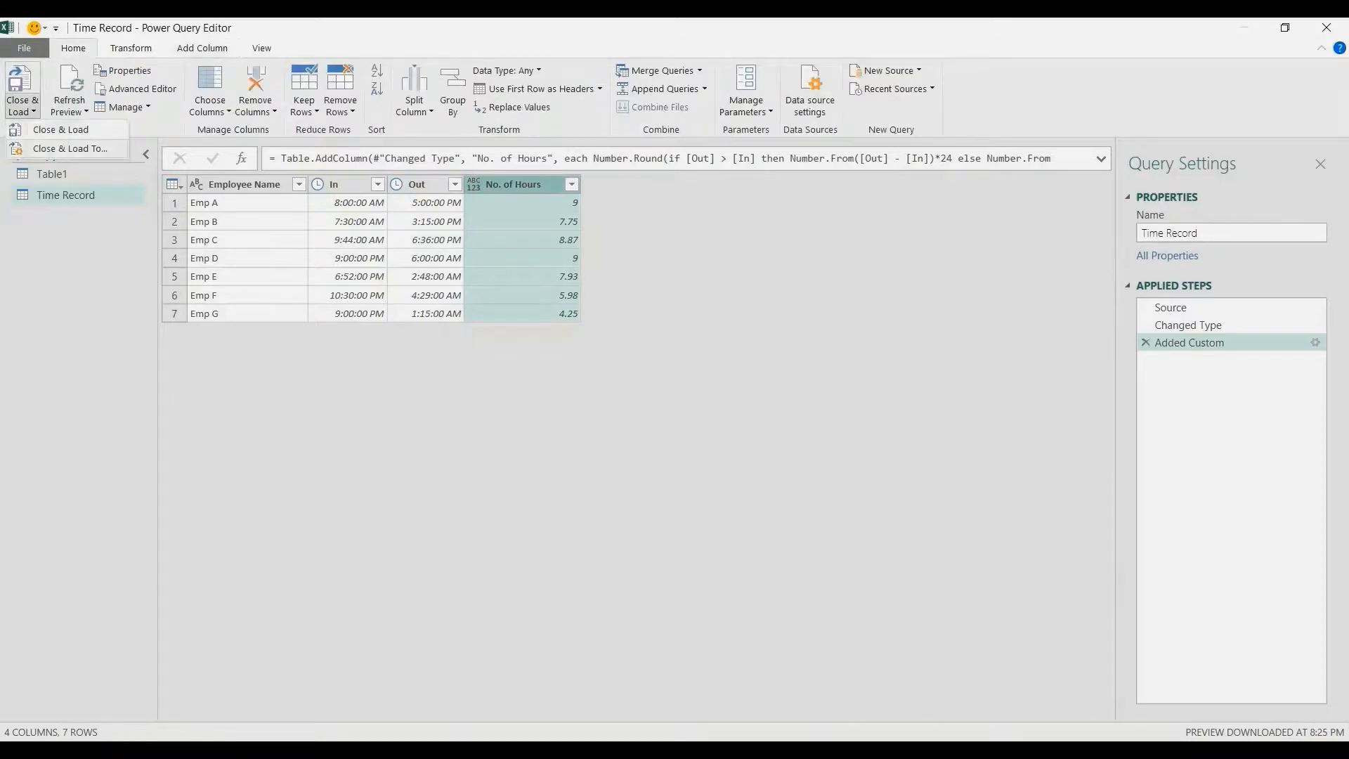
{"action": "left_click", "coordinate": [59, 150]}
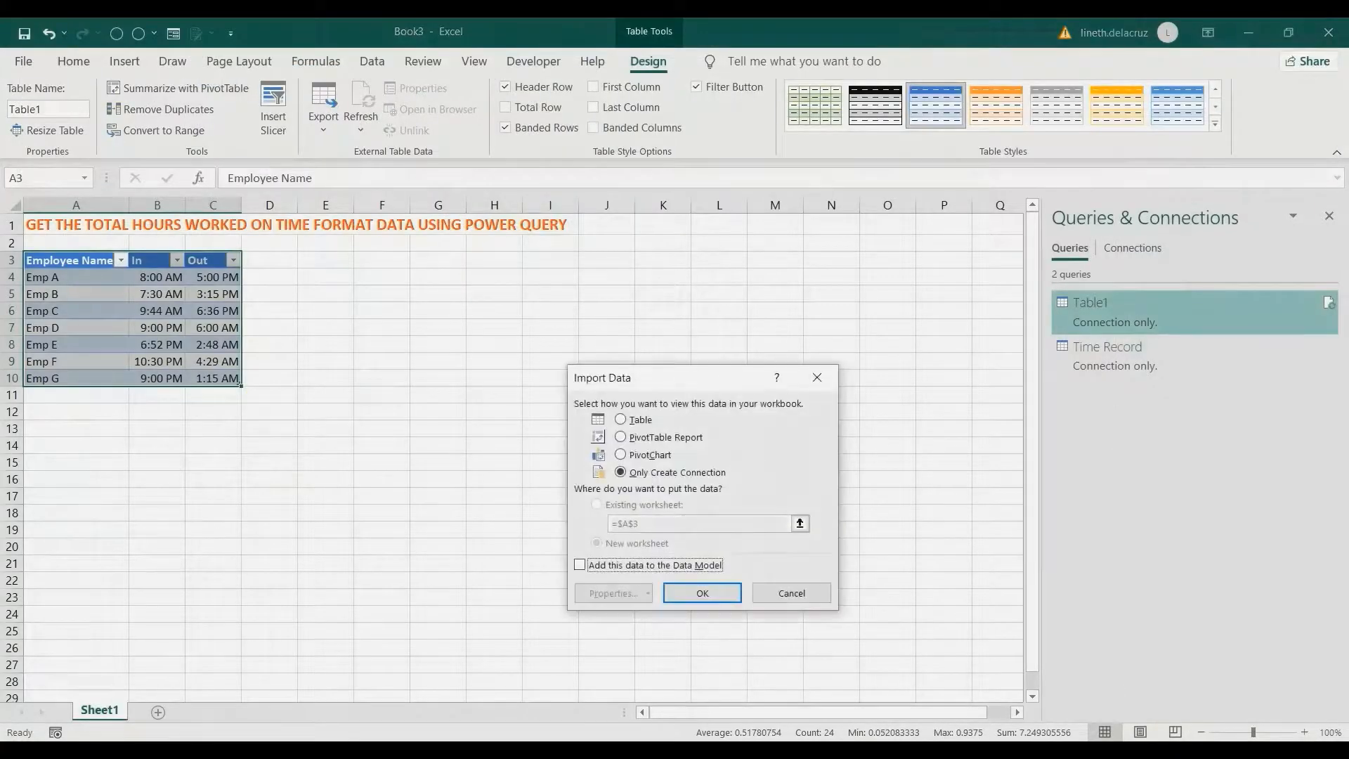
{"action": "left_click", "coordinate": [621, 420]}
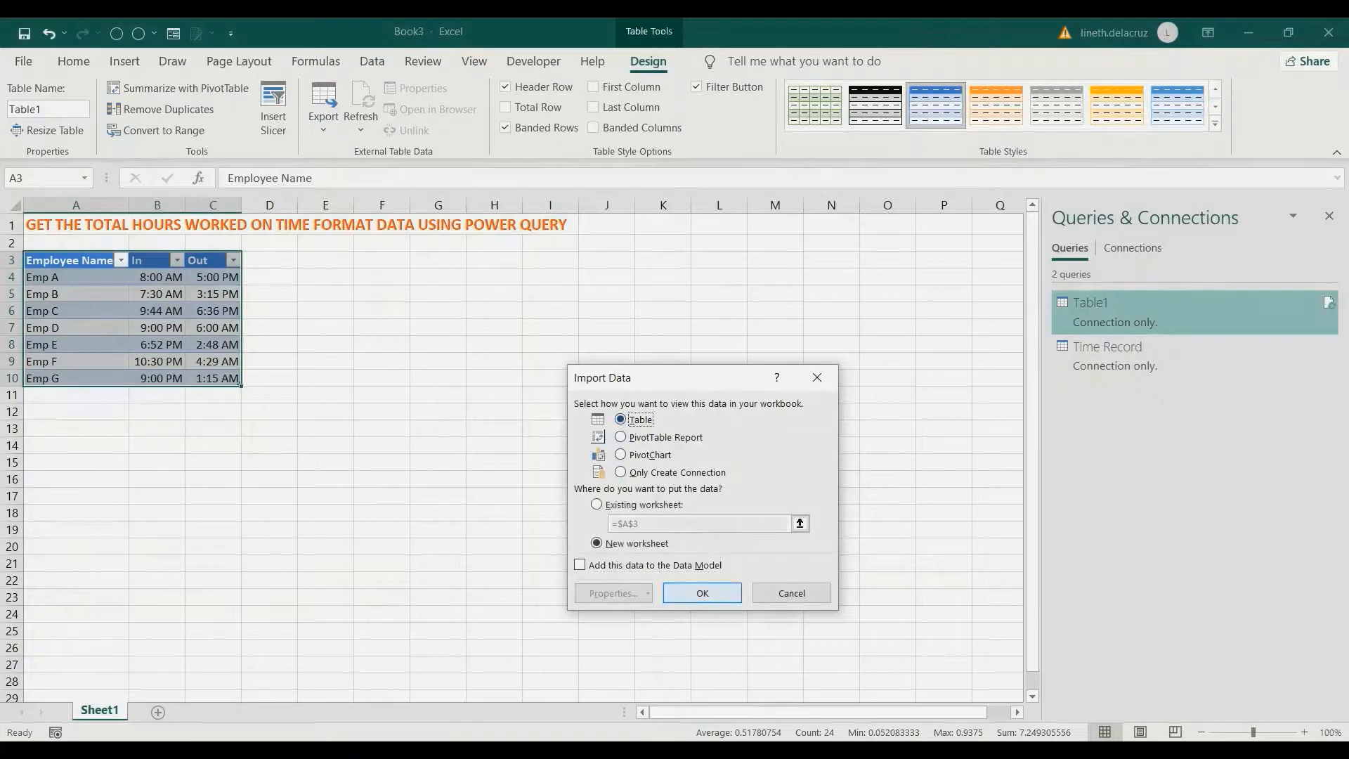
{"action": "left_click", "coordinate": [702, 593]}
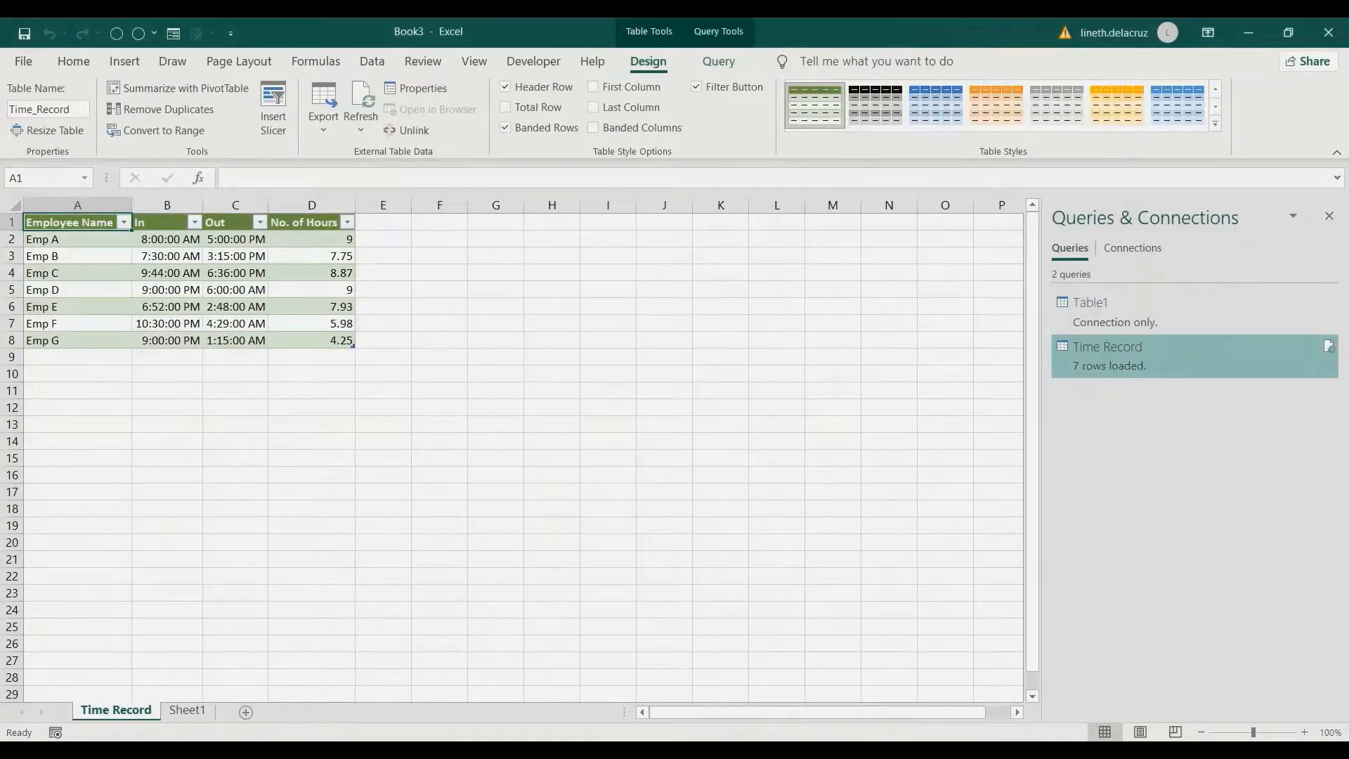
On Sheet1, add a new source-table row with the employee name Emp H
{"action": "left_click", "coordinate": [187, 709]}
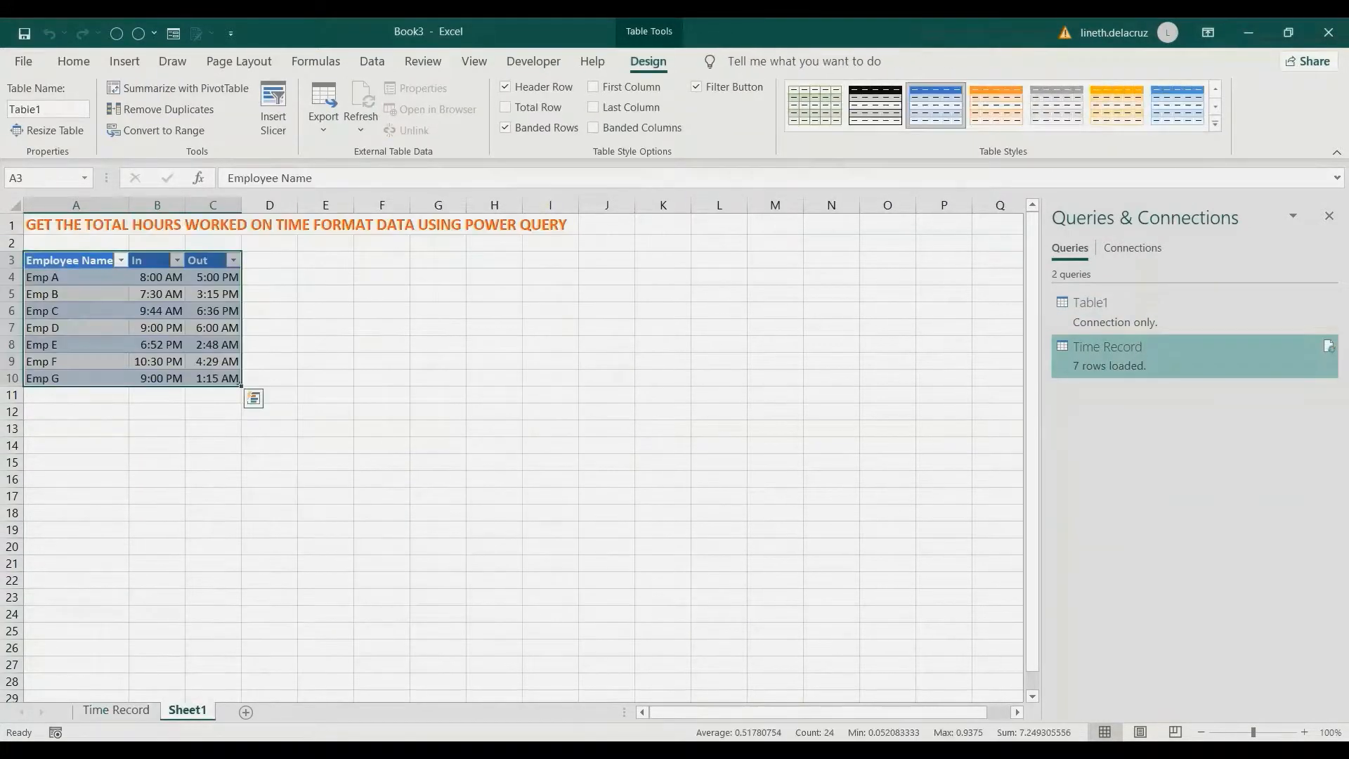
{"action": "left_click", "coordinate": [76, 395]}
{"action": "type", "text": "EMp"}
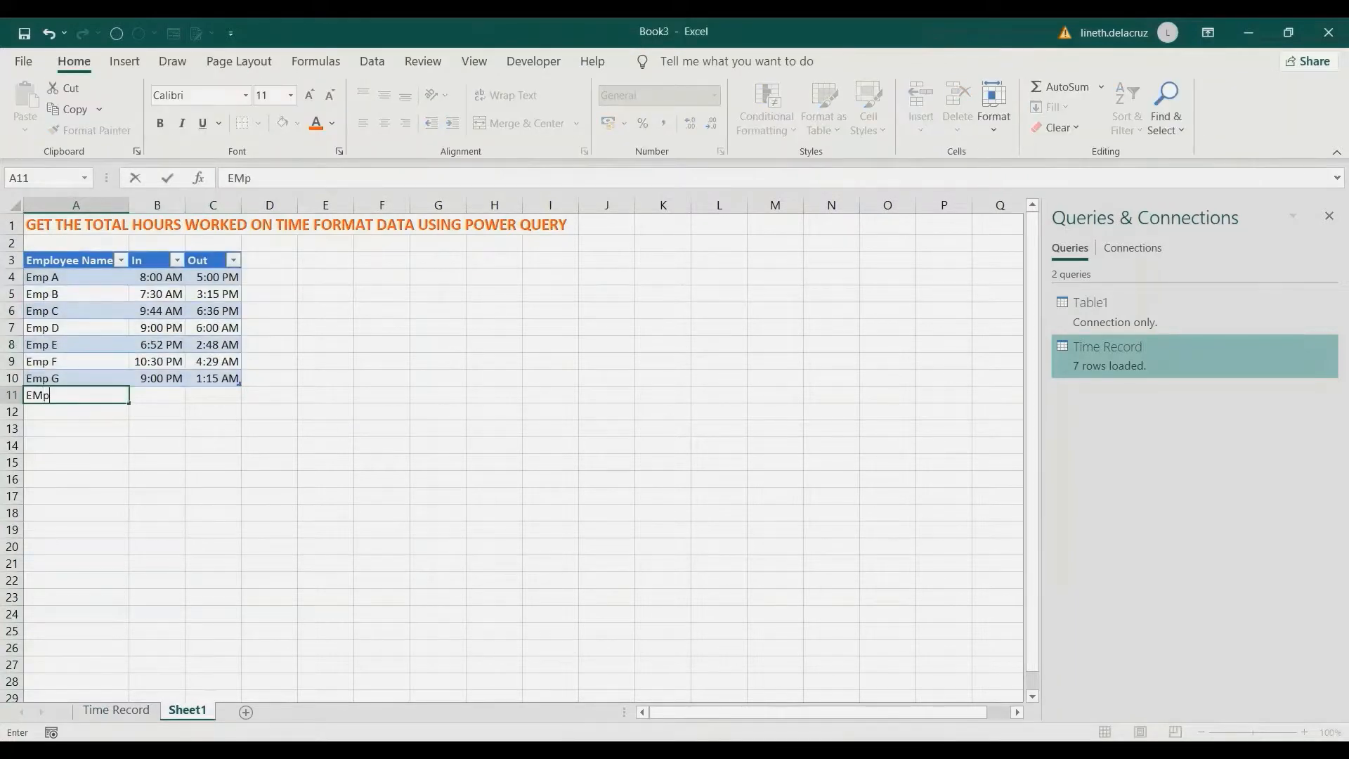
{"action": "type", "text": " H"}
{"action": "key", "text": "Tab"}
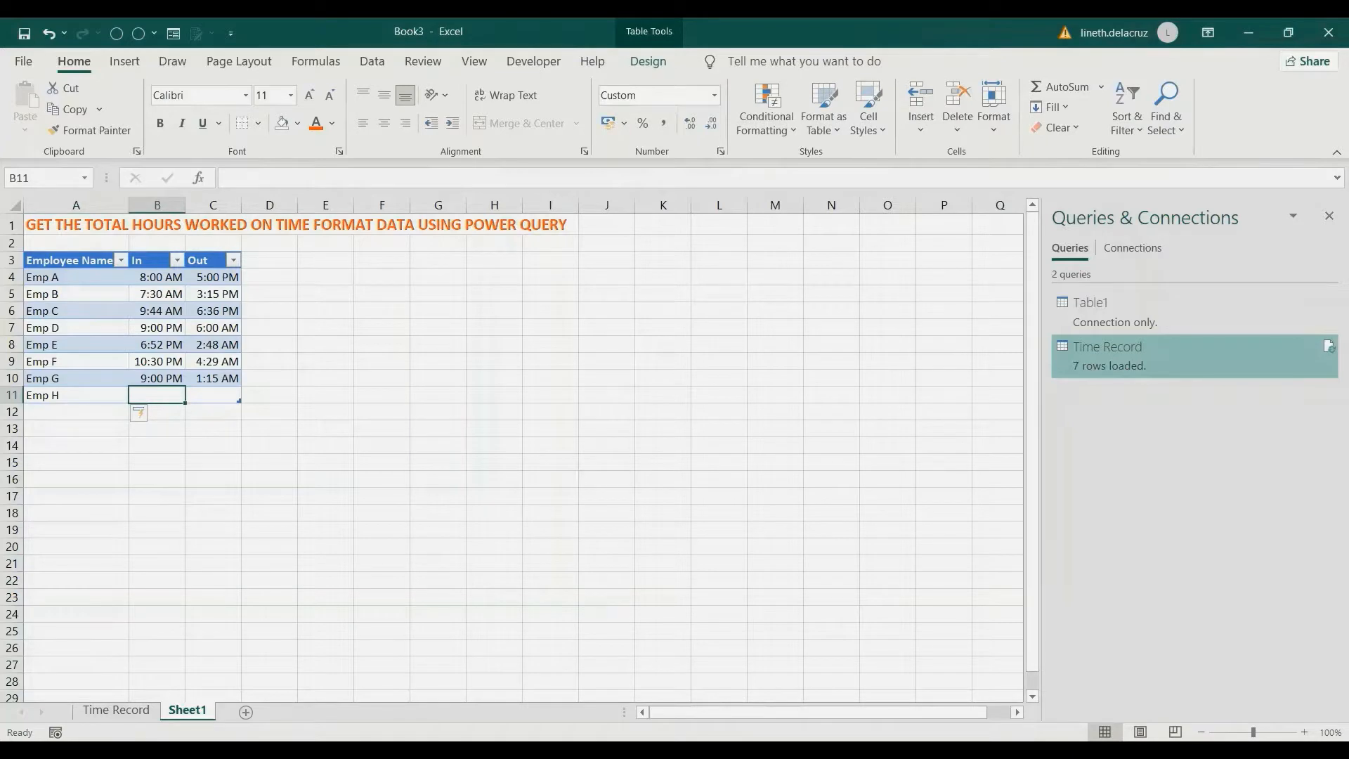
Enter 8 pm as Emp H's In time
{"action": "type", "text": "8"}
{"action": "type", "text": " o"}
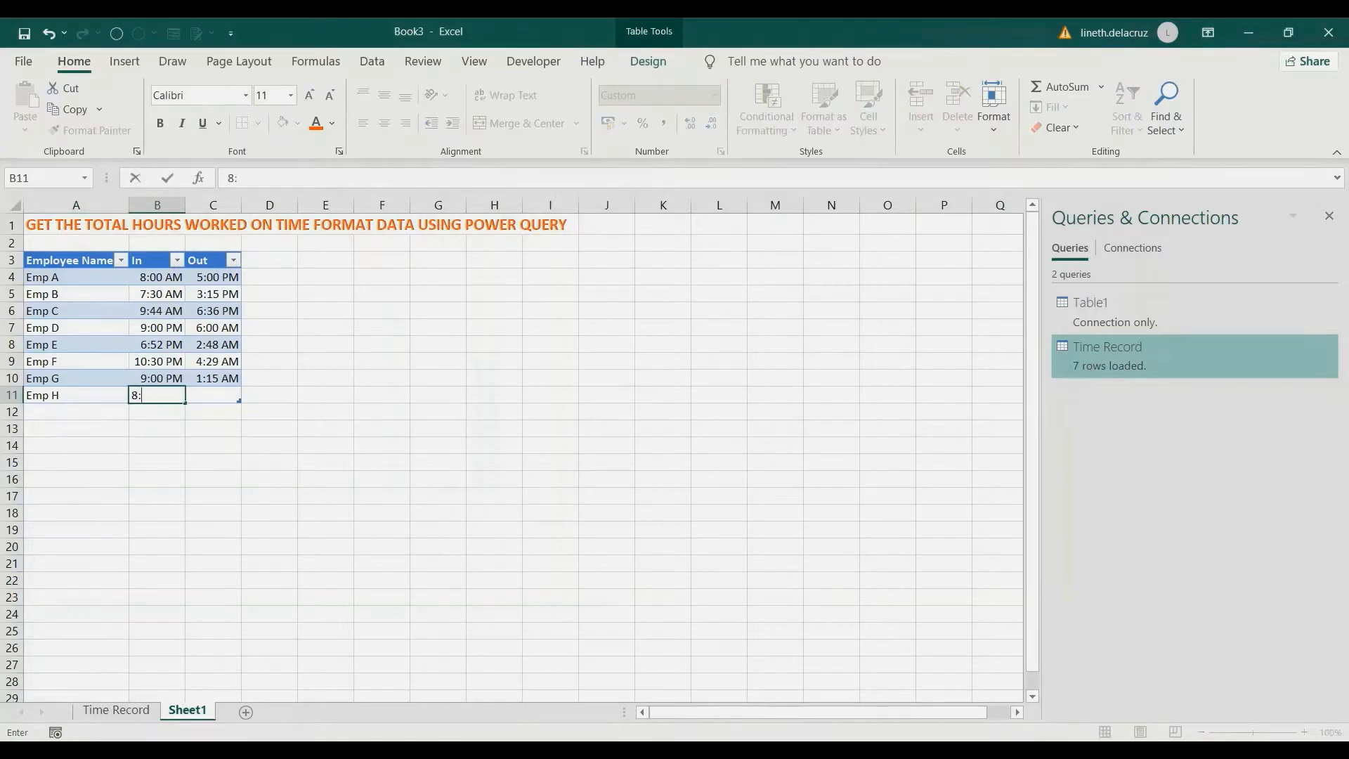
{"action": "key", "text": "BackSpace"}
{"action": "key", "text": "BackSpace"}
{"action": "type", "text": "pm"}
{"action": "key", "text": "Return"}
{"action": "key", "text": "Up"}
{"action": "key", "text": "F2"}
{"action": "key", "text": "Left"}
{"action": "key", "text": "Left"}
{"action": "key", "text": "Return"}
Enter 2:48 am as Emp H's Out time
{"action": "key", "text": "Up"}
{"action": "key", "text": "Right"}
{"action": "type", "text": "2:48"}
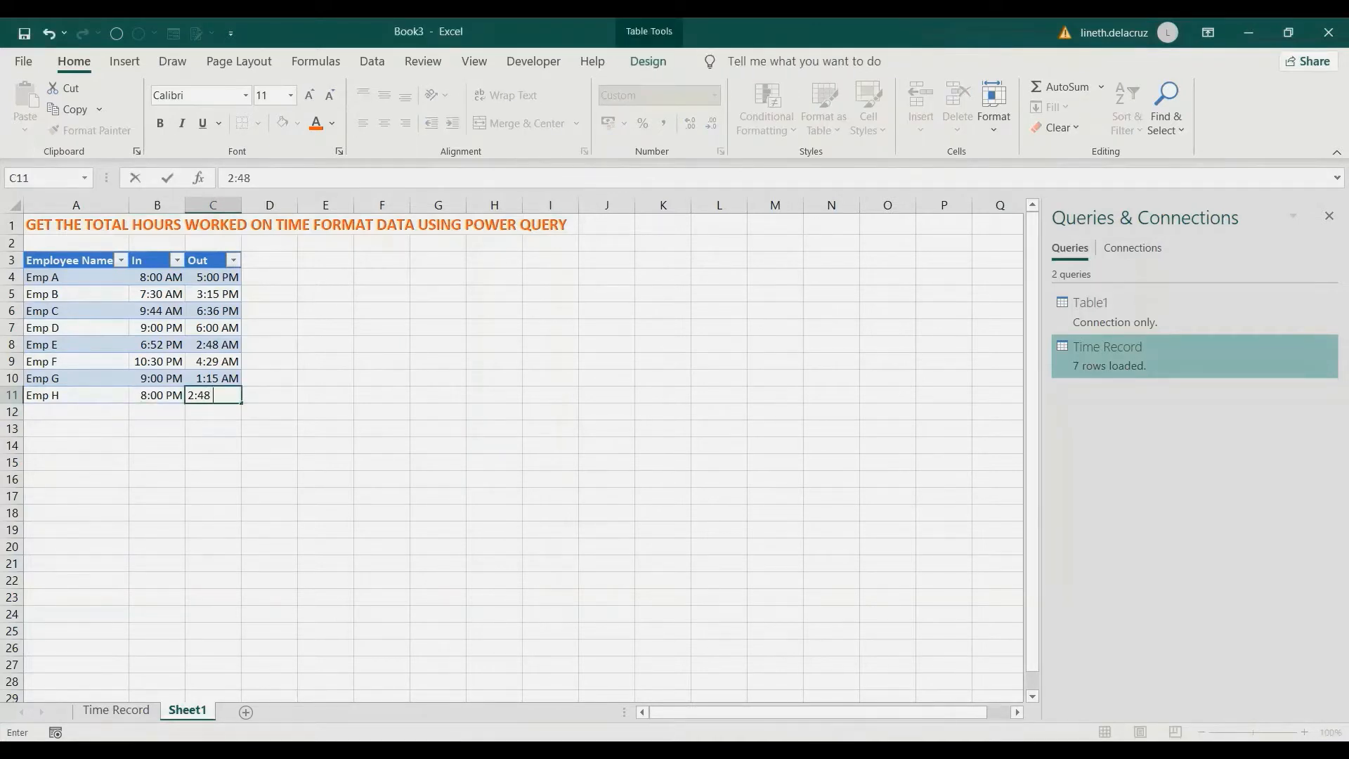
{"action": "type", "text": " am"}
{"action": "key", "text": "Return"}
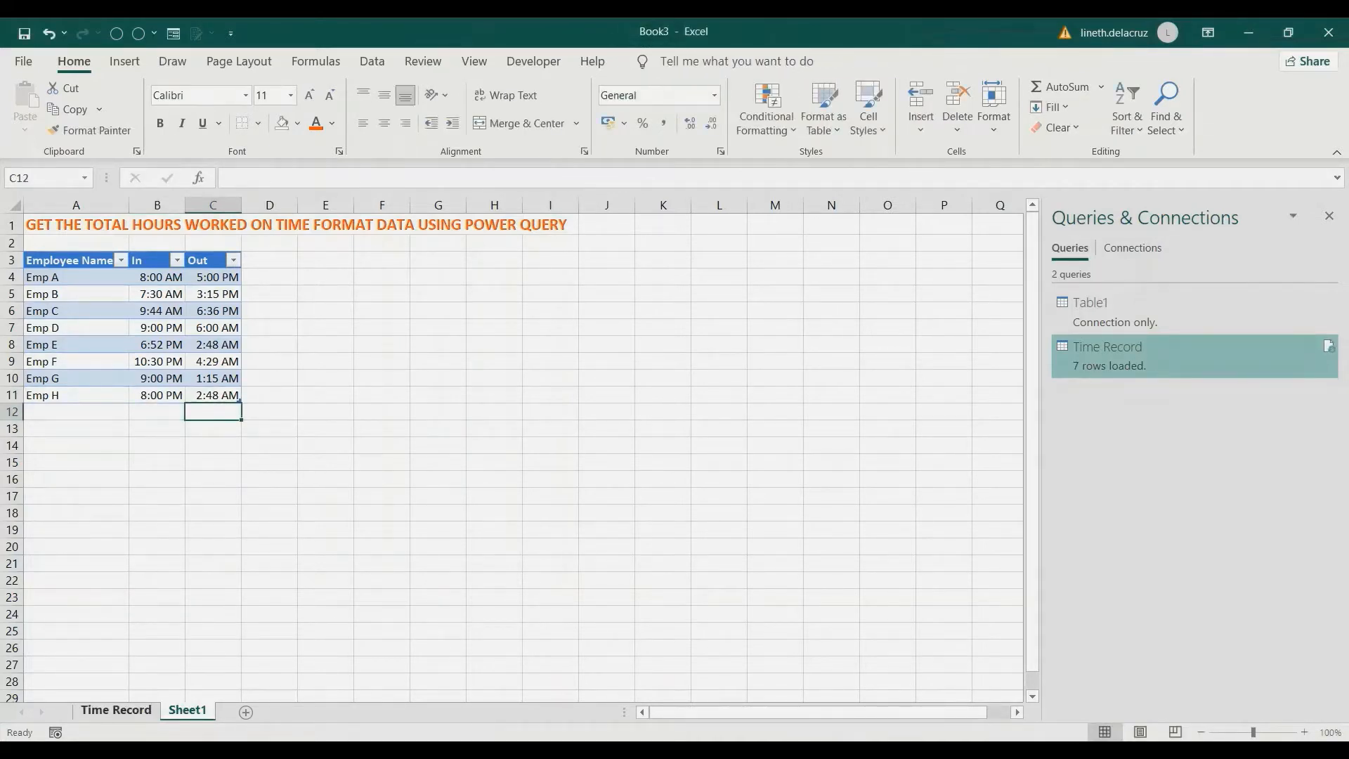
Return to the Time Record sheet and refresh all queries to pull in the new row
{"action": "left_click", "coordinate": [116, 710]}
{"action": "left_click", "coordinate": [372, 62]}
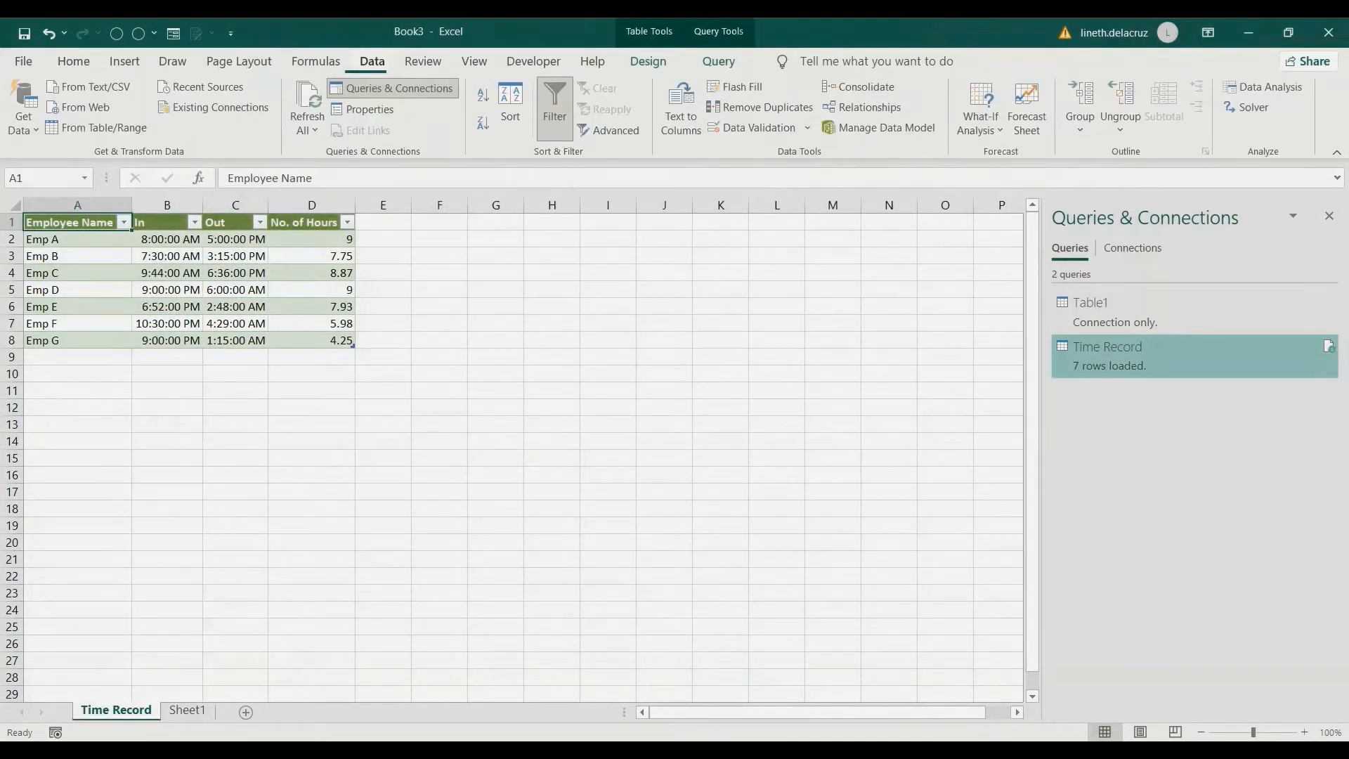
{"action": "left_click", "coordinate": [309, 95]}
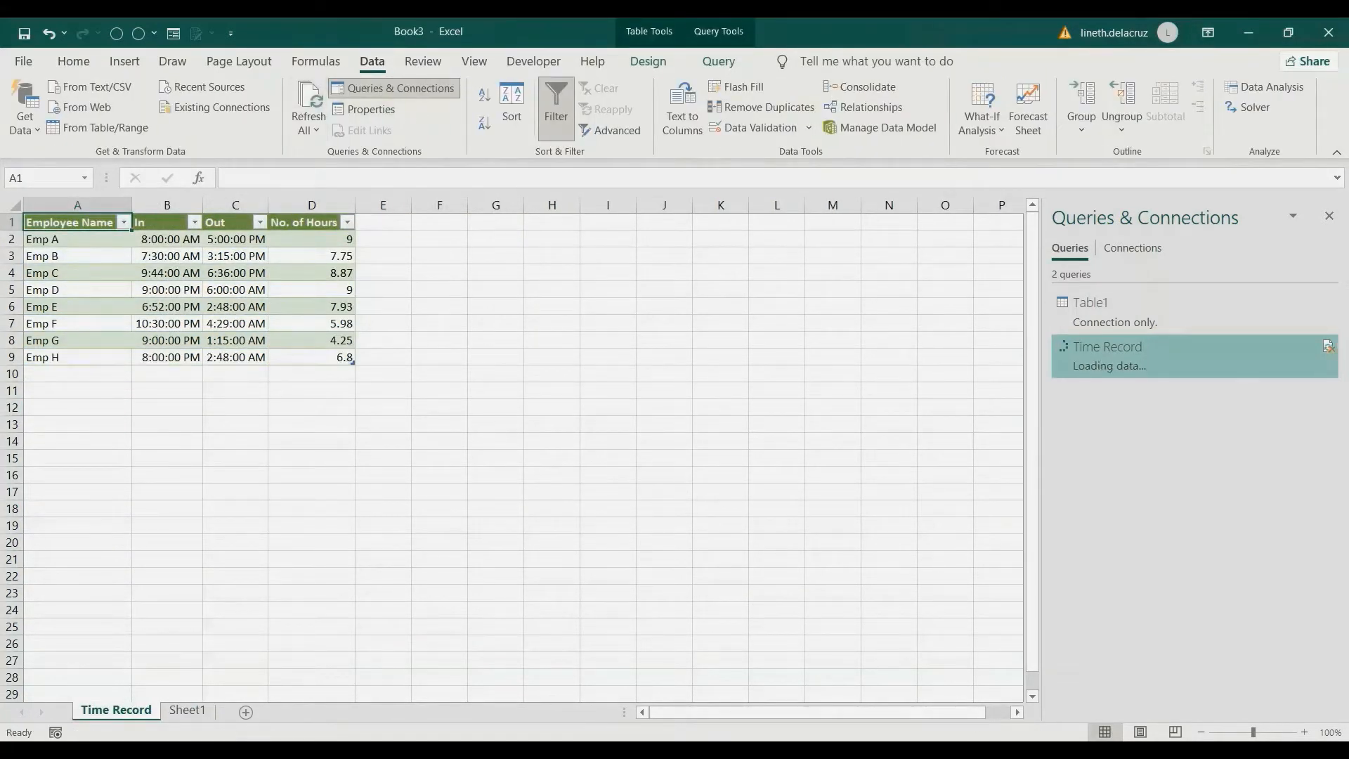